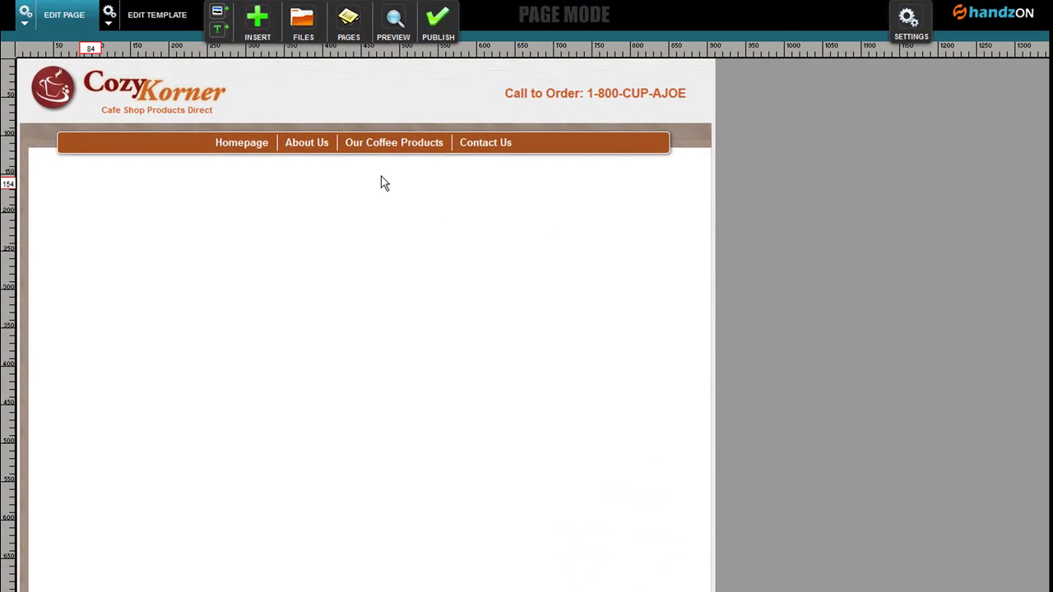
- Insert a PayPal Product element from the Cart elements and enter the PayPal account e-mail
{"action": "left_click", "coordinate": [256, 20]}
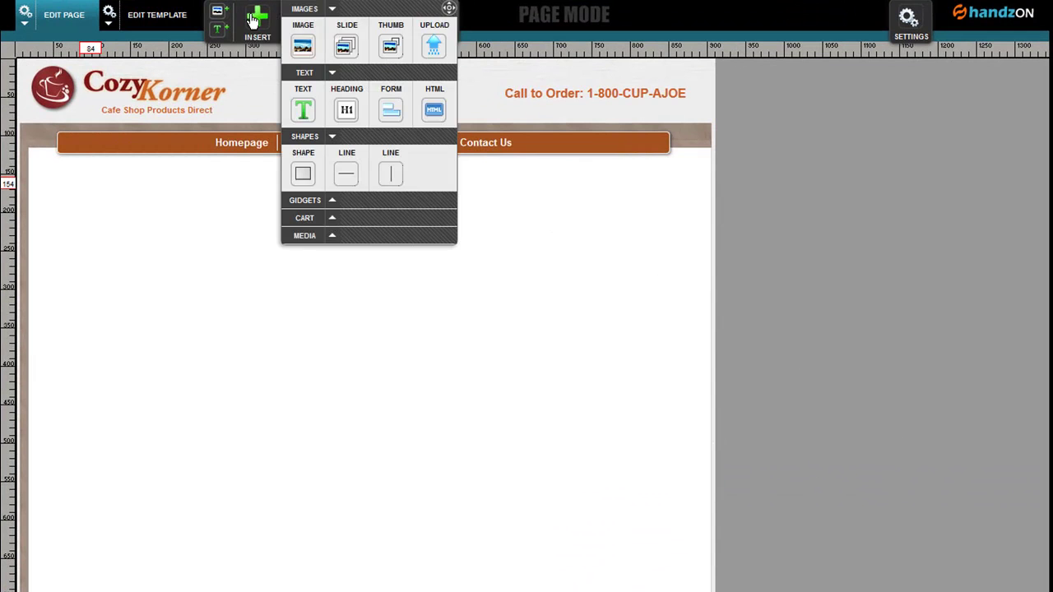
{"action": "left_click", "coordinate": [319, 218]}
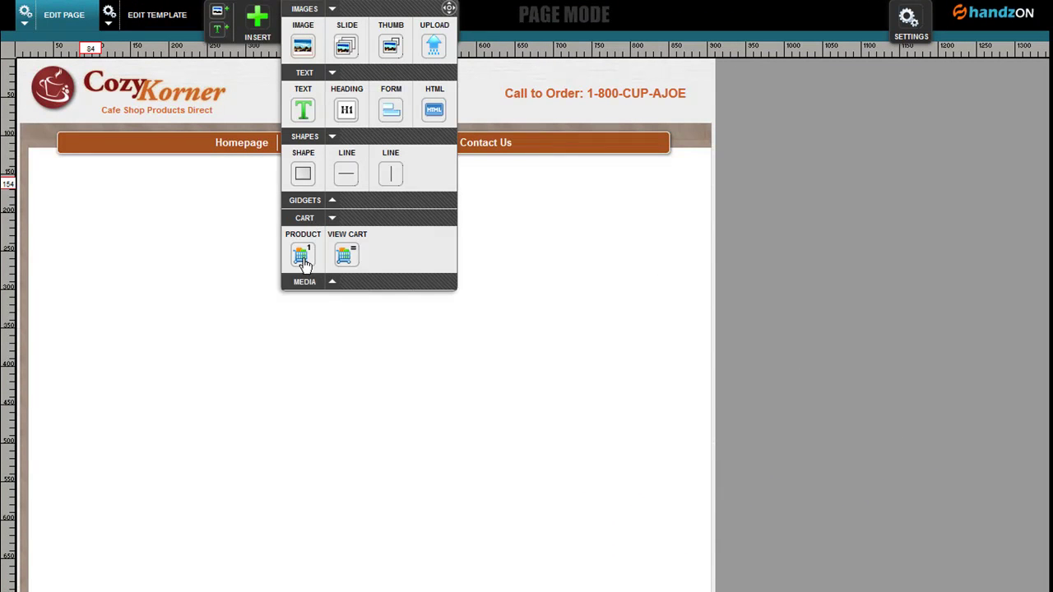
{"action": "left_click", "coordinate": [302, 256]}
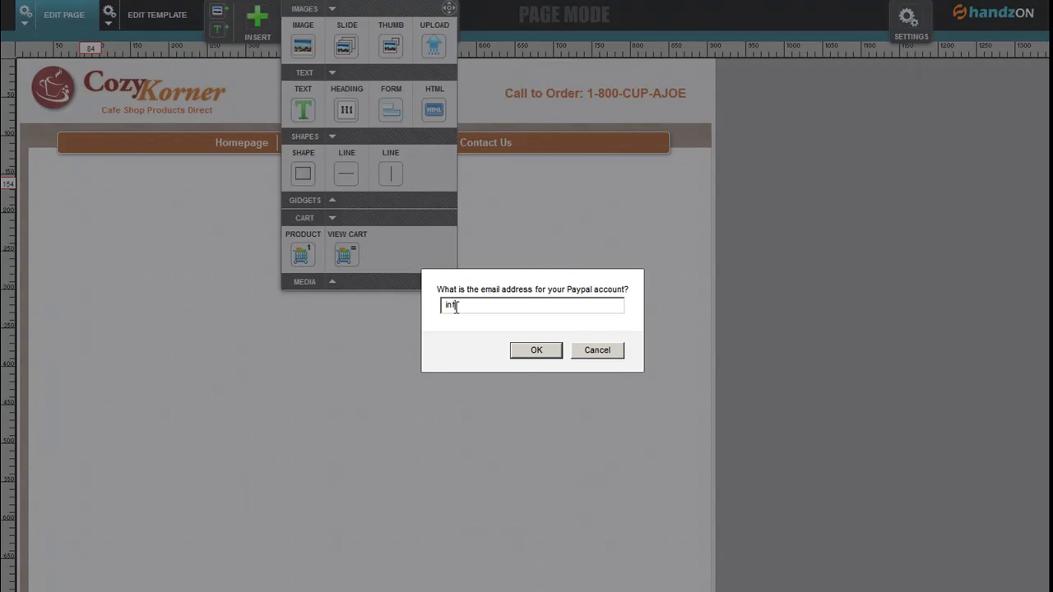
{"action": "type", "text": "info@website.com"}
- Confirm the e-mail, move the product block to Top 158 / Left 56, and open its Products Editor
{"action": "left_click", "coordinate": [534, 351]}
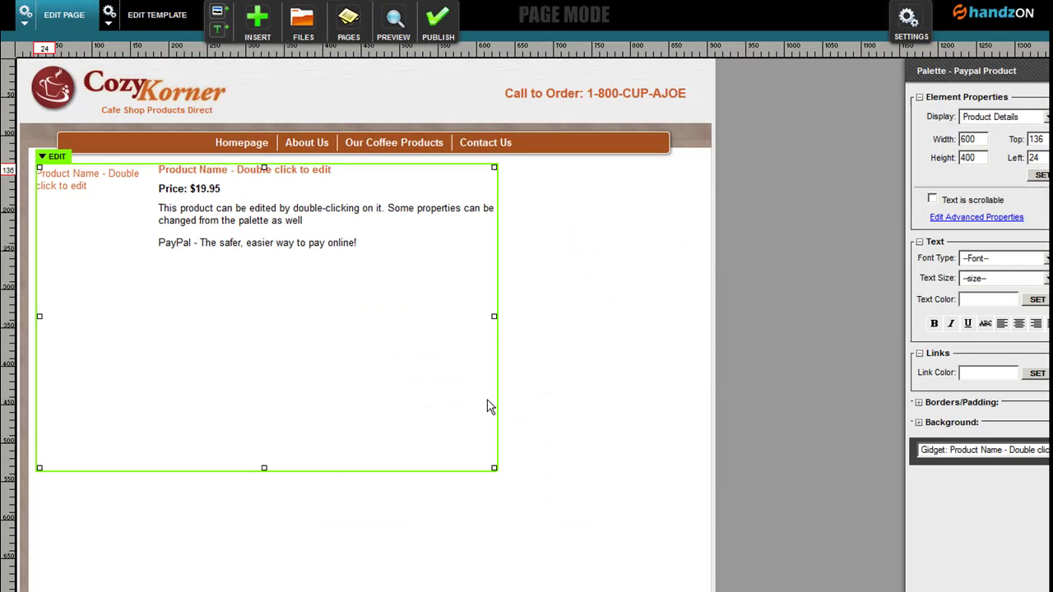
{"action": "left_click_drag", "start_coordinate": [278, 213], "coordinate": [303, 229]}
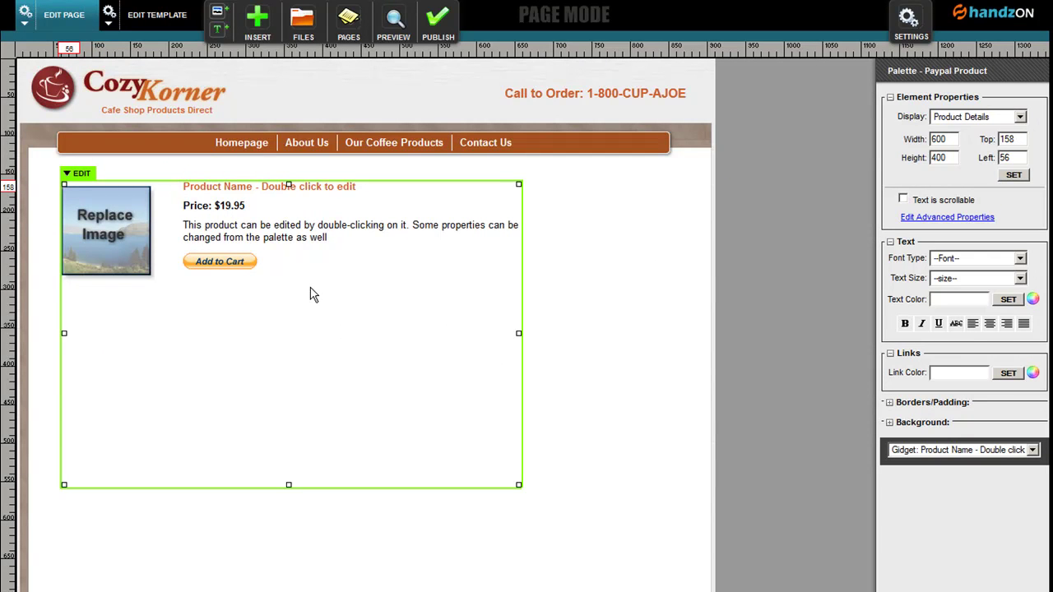
{"action": "left_click", "coordinate": [83, 175]}
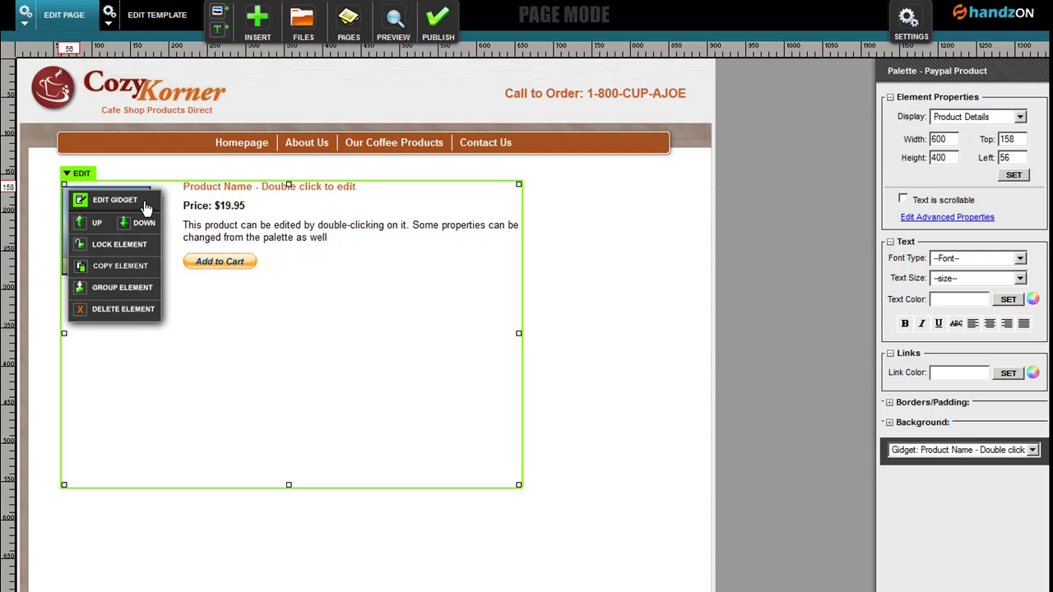
{"action": "left_click", "coordinate": [639, 276]}
{"action": "double_click", "coordinate": [390, 248]}
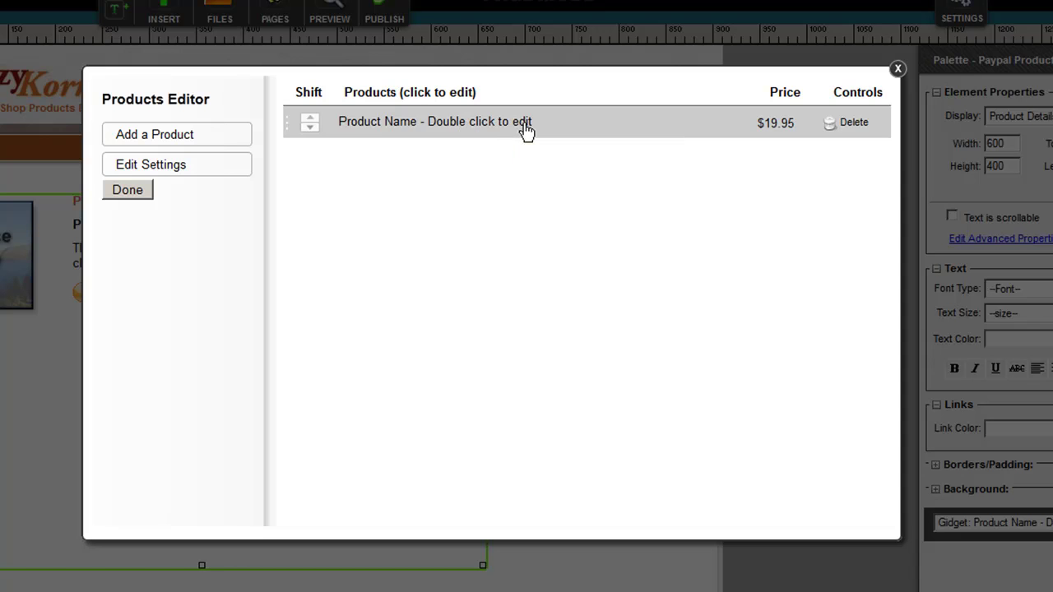
- Set the placeholder product's image to the coffee machine photo images/cozy-korner-images_r8_c7.jpg
{"action": "double_click", "coordinate": [409, 133]}
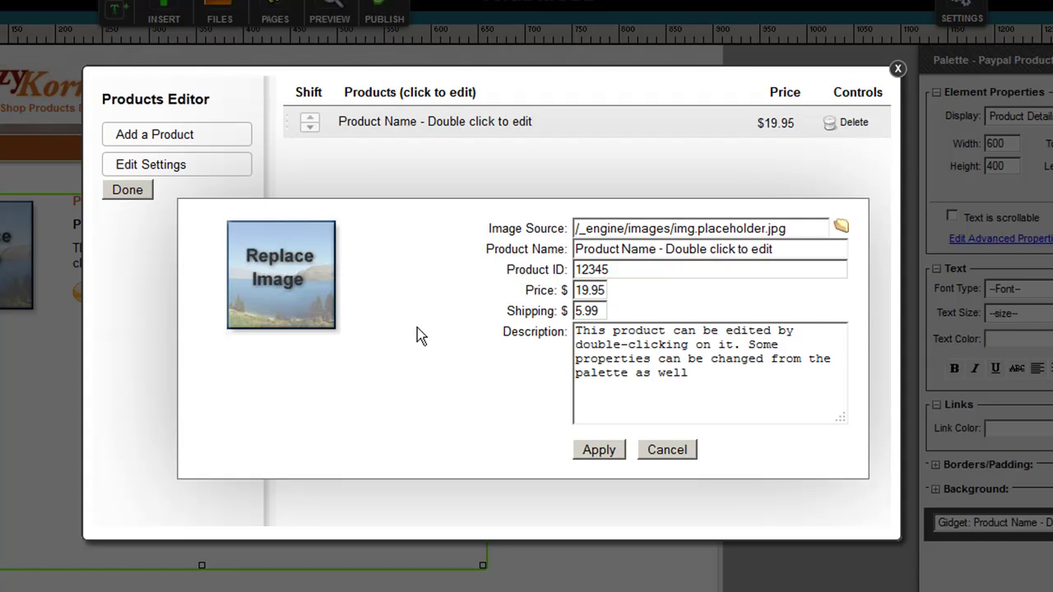
{"action": "left_click_drag", "start_coordinate": [809, 229], "coordinate": [526, 216]}
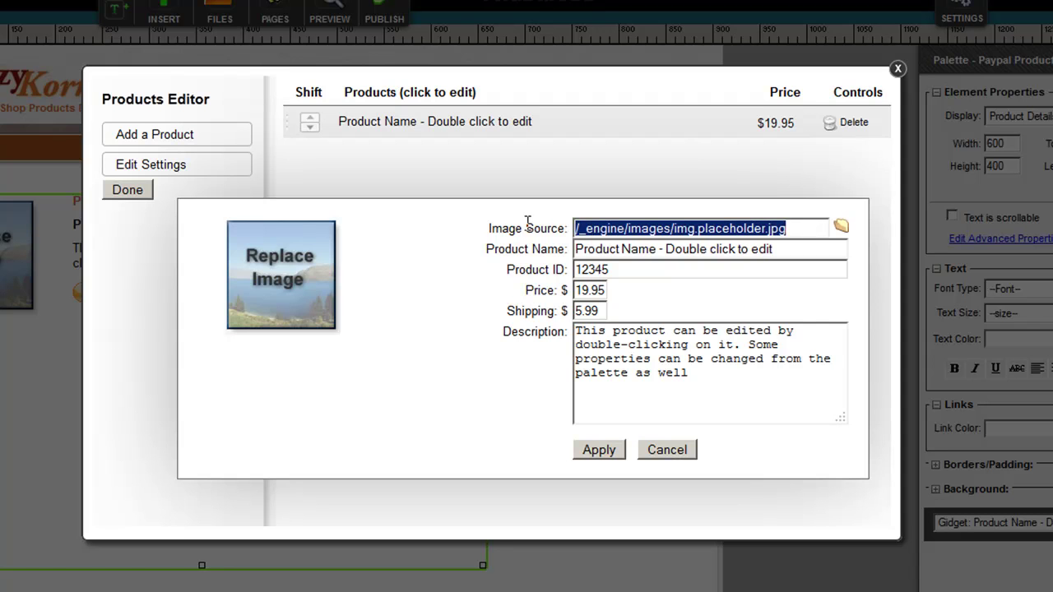
{"action": "left_click", "coordinate": [840, 226]}
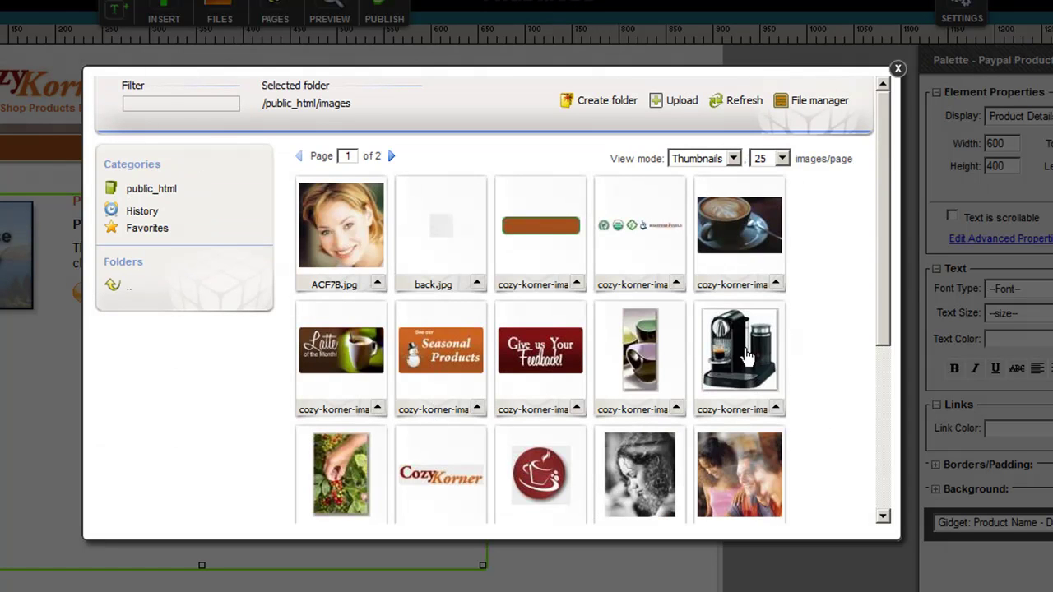
{"action": "left_click", "coordinate": [745, 354]}
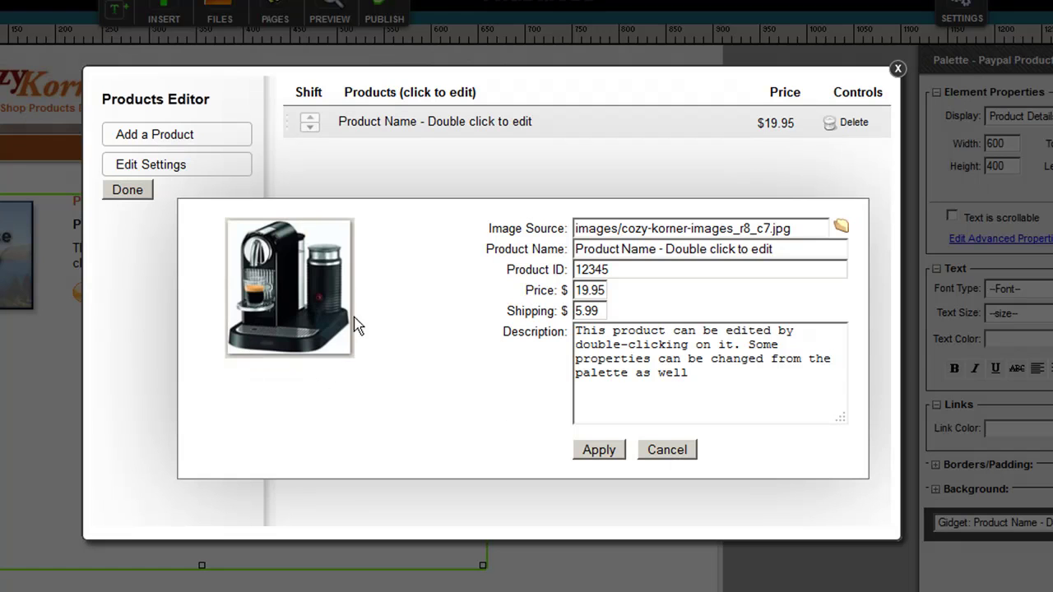
- Rename the placeholder product to 'The Cool coffe maker'
{"action": "left_click", "coordinate": [701, 250]}
{"action": "left_click", "coordinate": [785, 254]}
{"action": "left_click_drag", "start_coordinate": [784, 254], "coordinate": [543, 218]}
{"action": "type", "text": "The "}
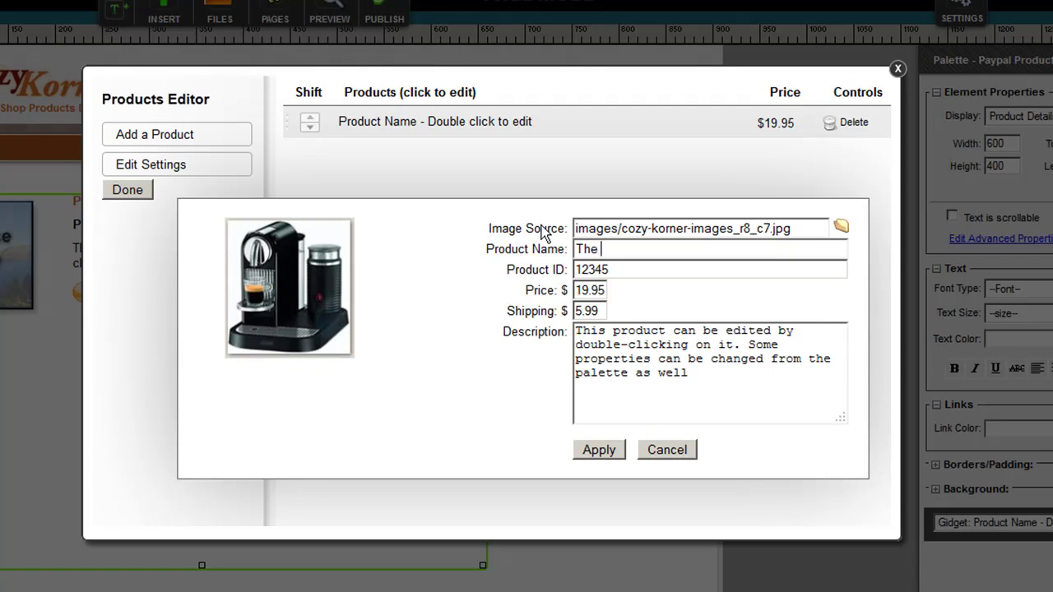
{"action": "type", "text": "Cool coffe maker"}
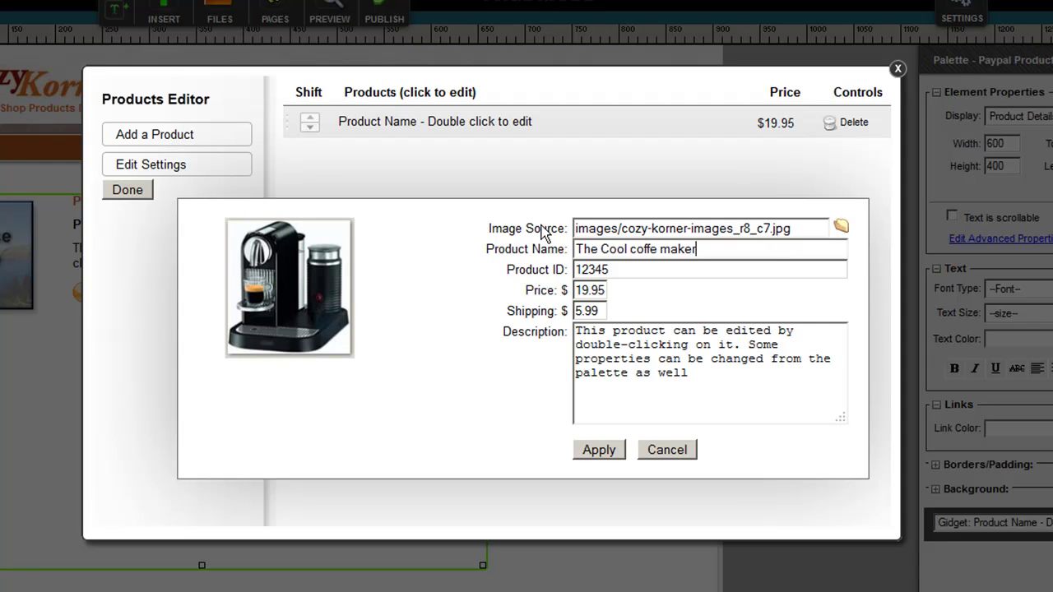
- Change the price to $119.95, append 'Cool coffee' to the description, and apply
{"action": "left_click", "coordinate": [614, 272]}
{"action": "left_click", "coordinate": [583, 292]}
{"action": "type", "text": "1"}
{"action": "left_click_drag", "start_coordinate": [576, 290], "coordinate": [542, 310]}
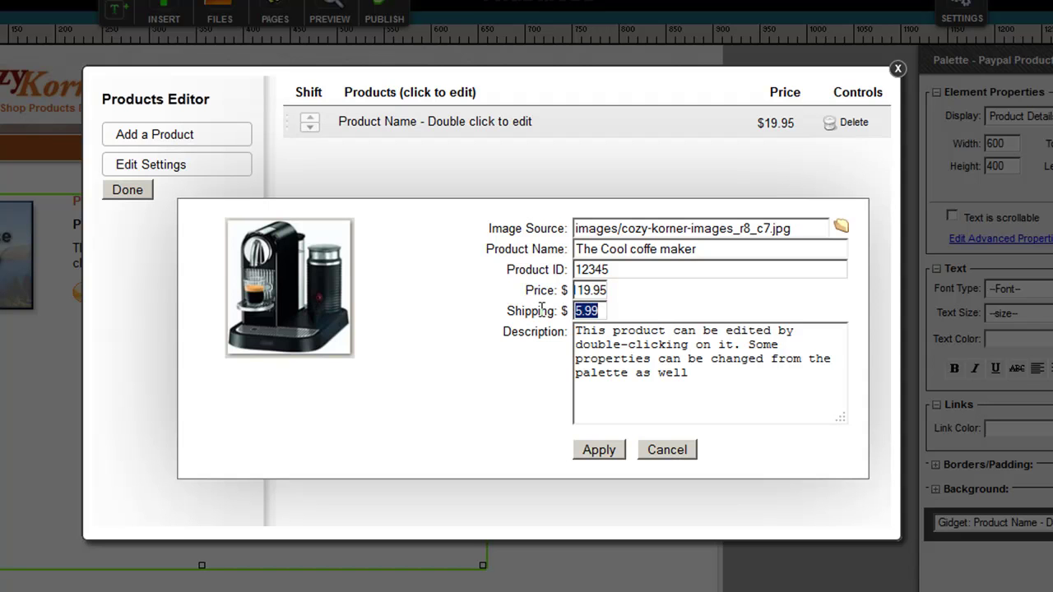
{"action": "left_click", "coordinate": [731, 384]}
{"action": "left_click_drag", "start_coordinate": [689, 379], "coordinate": [473, 263]}
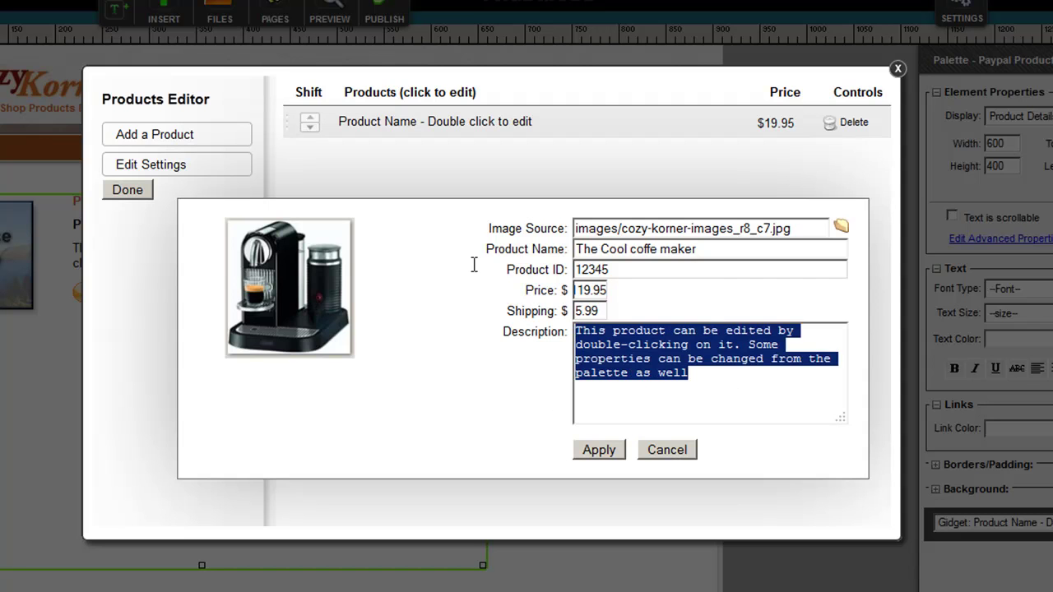
{"action": "left_click", "coordinate": [727, 381]}
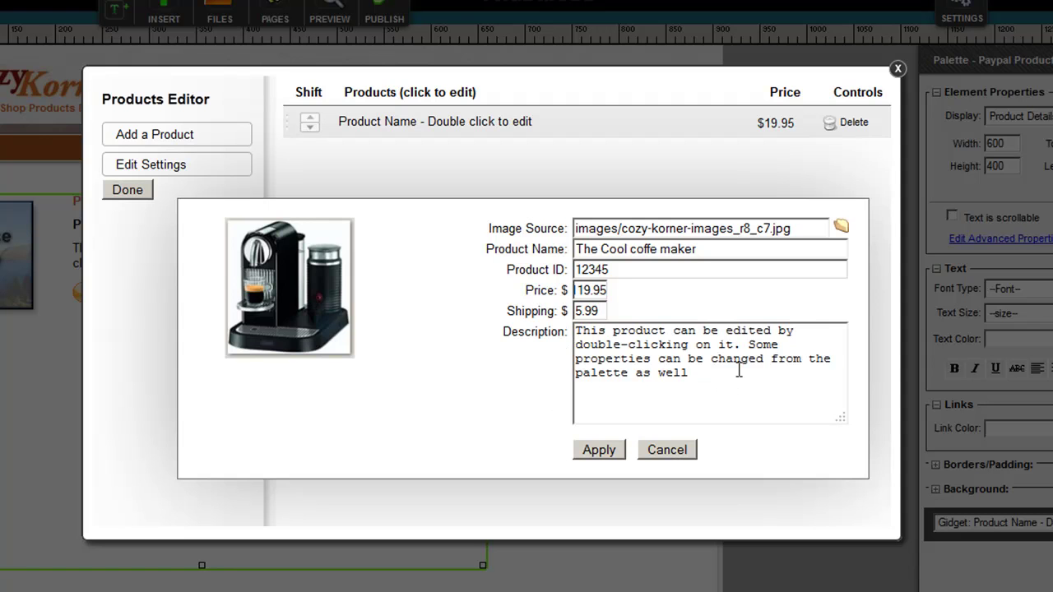
{"action": "type", "text": "Cool coffee"}
{"action": "left_click", "coordinate": [599, 451]}
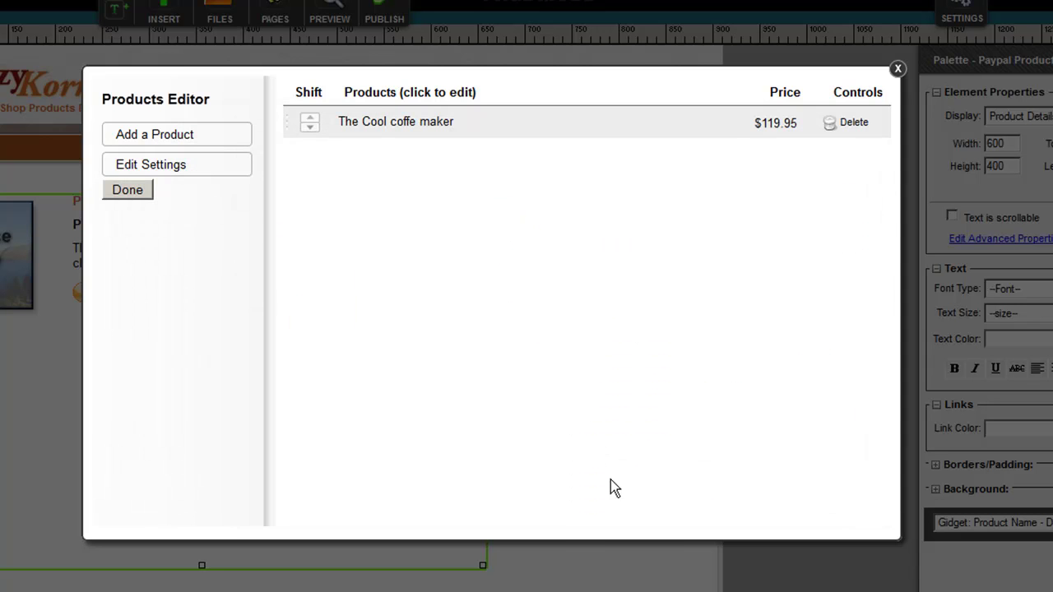
- Close the products list, move the block under the navigation bar, and resize it to 794 × 176
{"action": "left_click", "coordinate": [134, 192]}
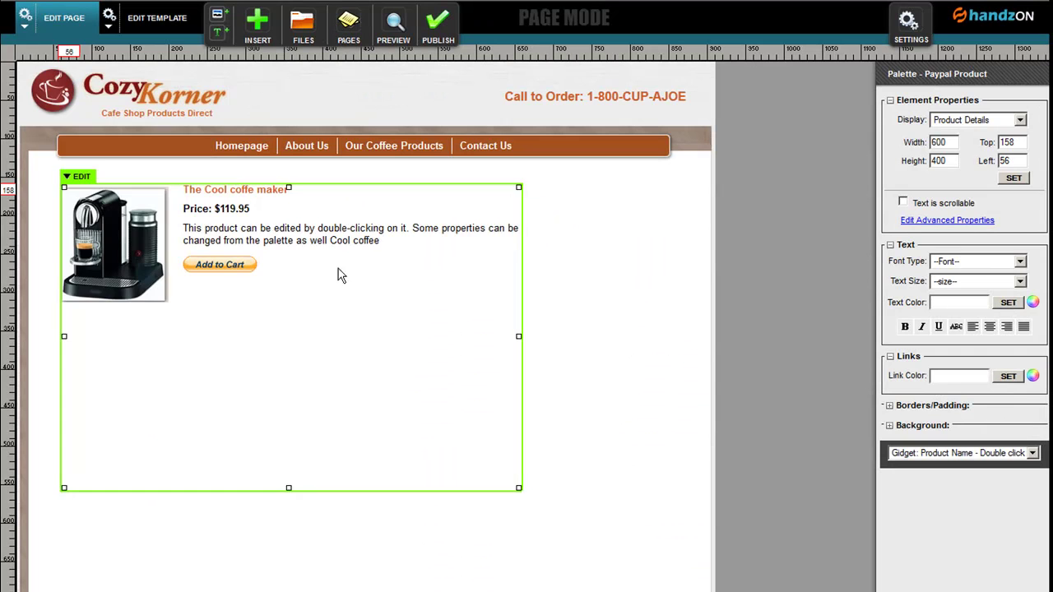
{"action": "mouse_move", "coordinate": [340, 275]}
{"action": "left_mouse_down"}
{"action": "mouse_move", "coordinate": [513, 324]}
{"action": "mouse_move", "coordinate": [366, 258]}
{"action": "mouse_move", "coordinate": [337, 257]}
{"action": "mouse_move", "coordinate": [348, 263]}
{"action": "left_mouse_up"}
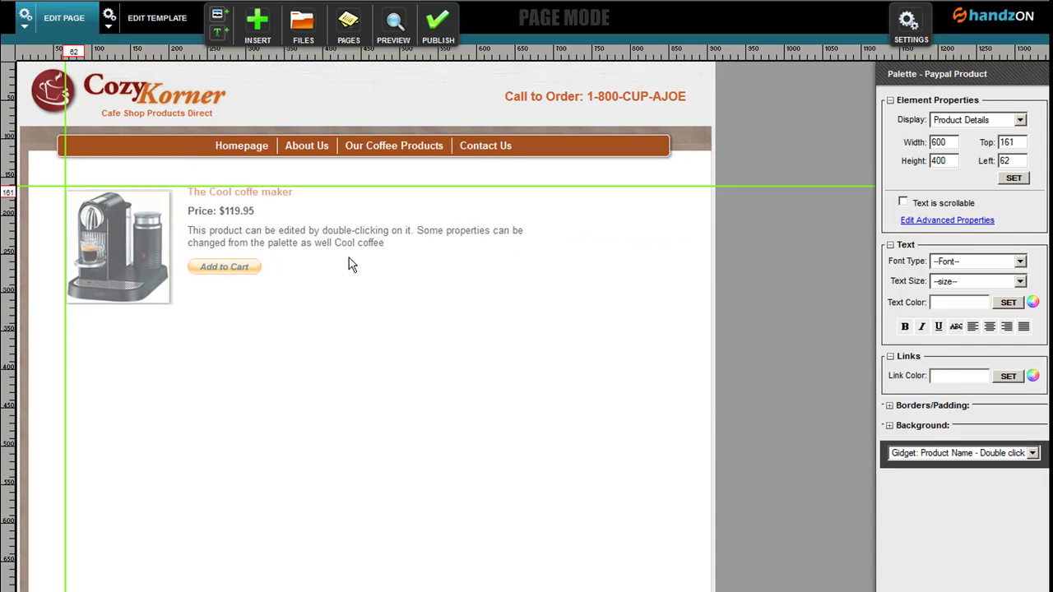
{"action": "left_click_drag", "start_coordinate": [522, 490], "coordinate": [676, 340]}
{"action": "left_click", "coordinate": [414, 429]}
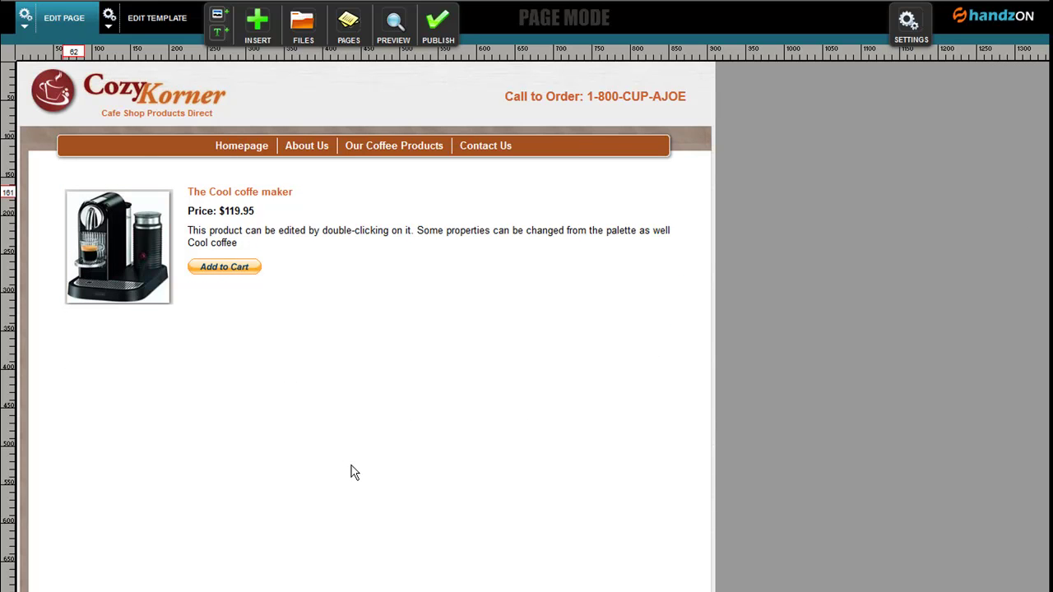
- Switch the coffee maker block's Display setting to Product Teaser
{"action": "left_click", "coordinate": [297, 228]}
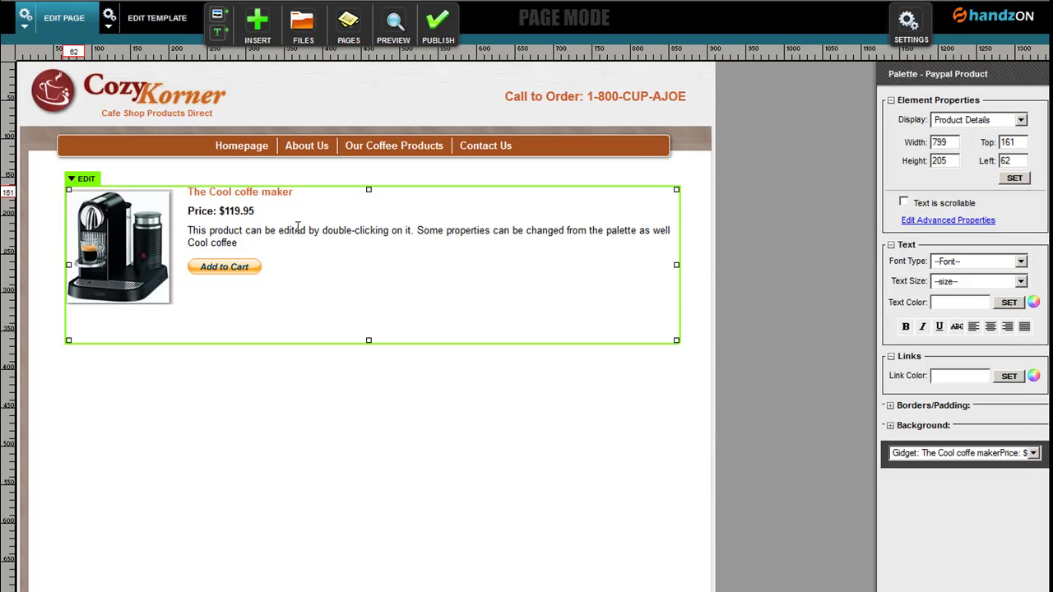
{"action": "left_click", "coordinate": [979, 122]}
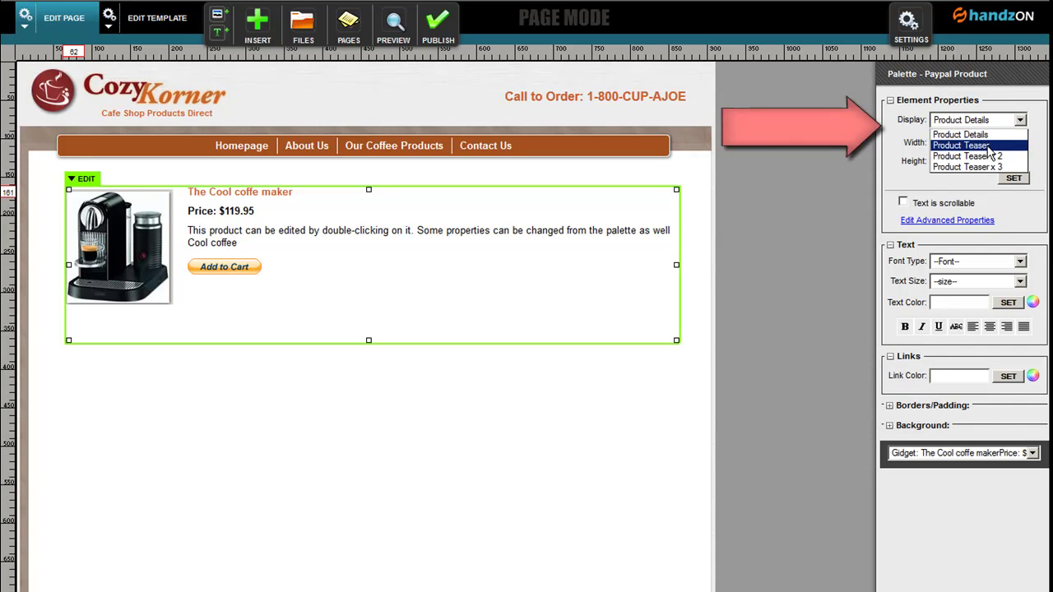
{"action": "left_click", "coordinate": [962, 146]}
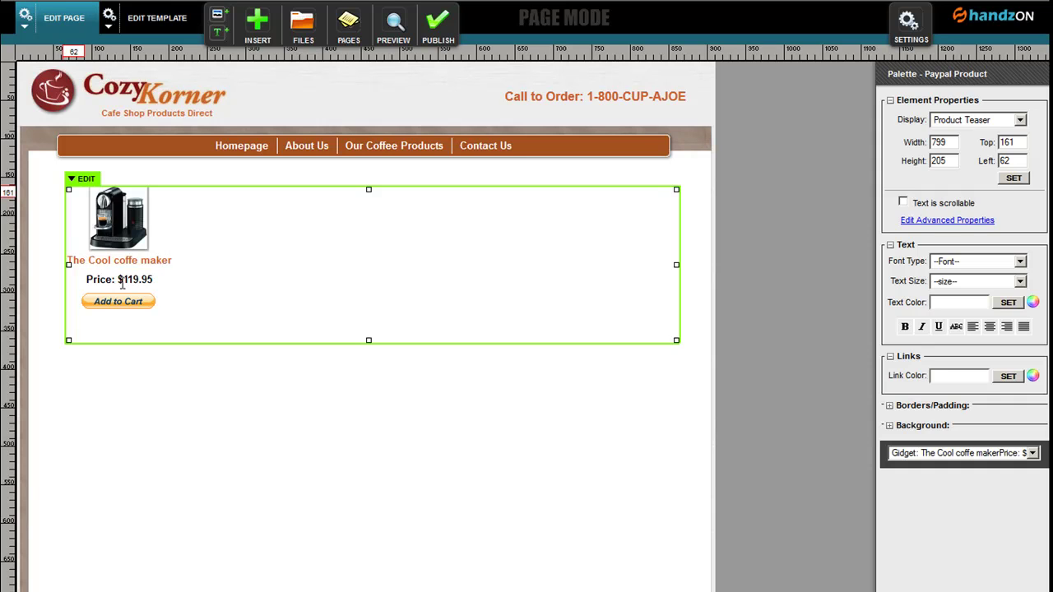
{"action": "left_click", "coordinate": [311, 504]}
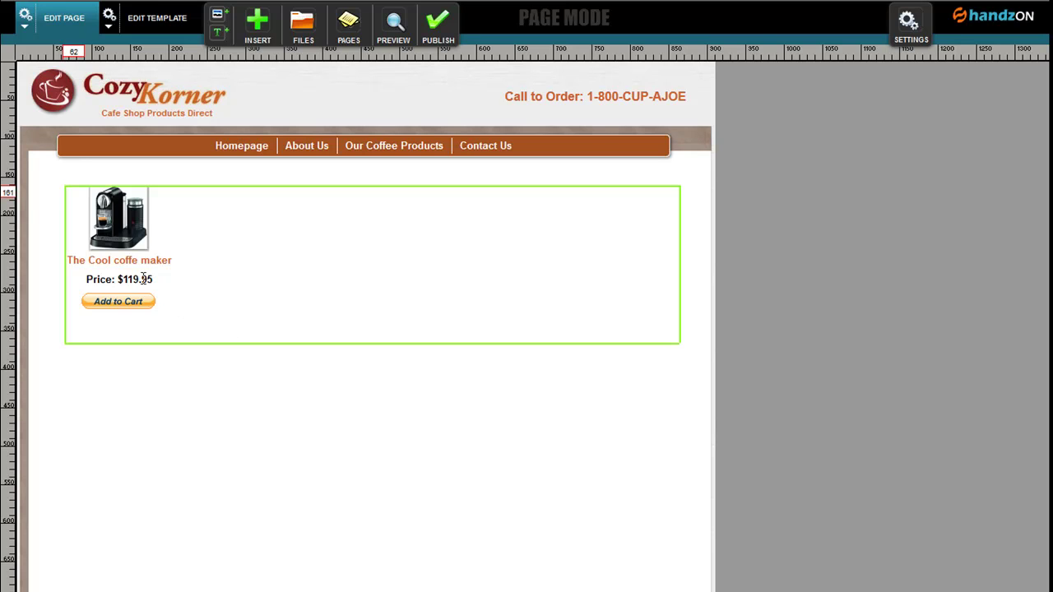
- Fix the product name to 'The Cool coffee maker' by adding the missing 'e'
{"action": "double_click", "coordinate": [207, 272]}
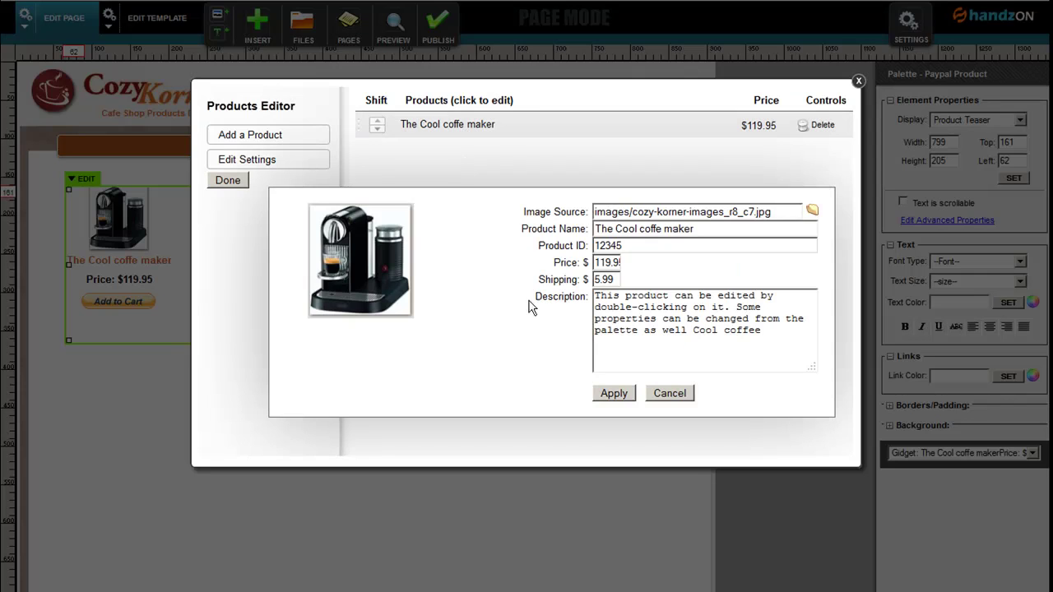
{"action": "left_click", "coordinate": [663, 230]}
{"action": "type", "text": "e"}
{"action": "left_click", "coordinate": [613, 393]}
{"action": "left_click", "coordinate": [238, 181]}
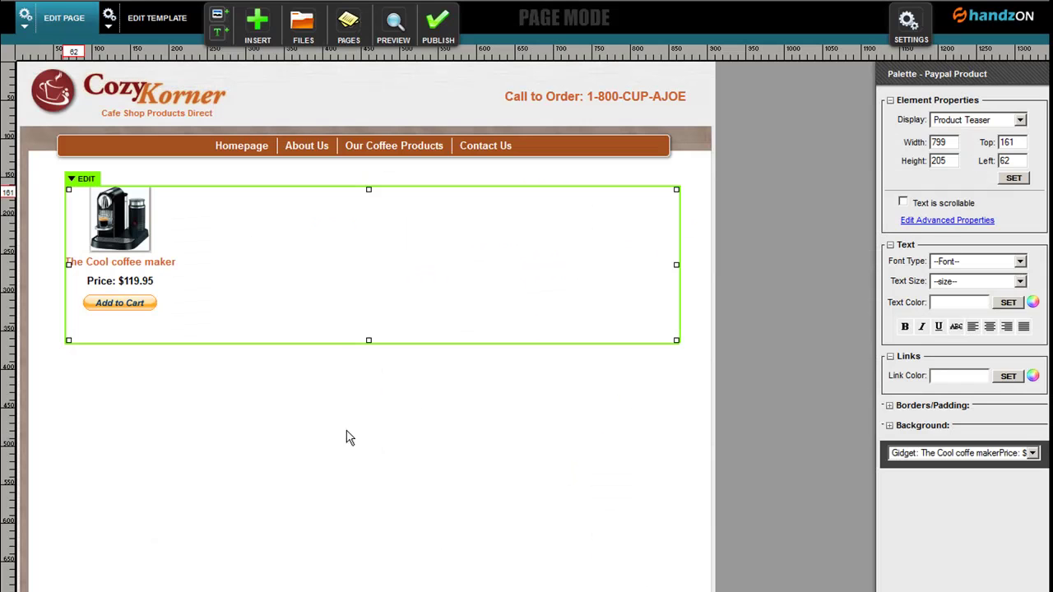
{"action": "left_click", "coordinate": [284, 442]}
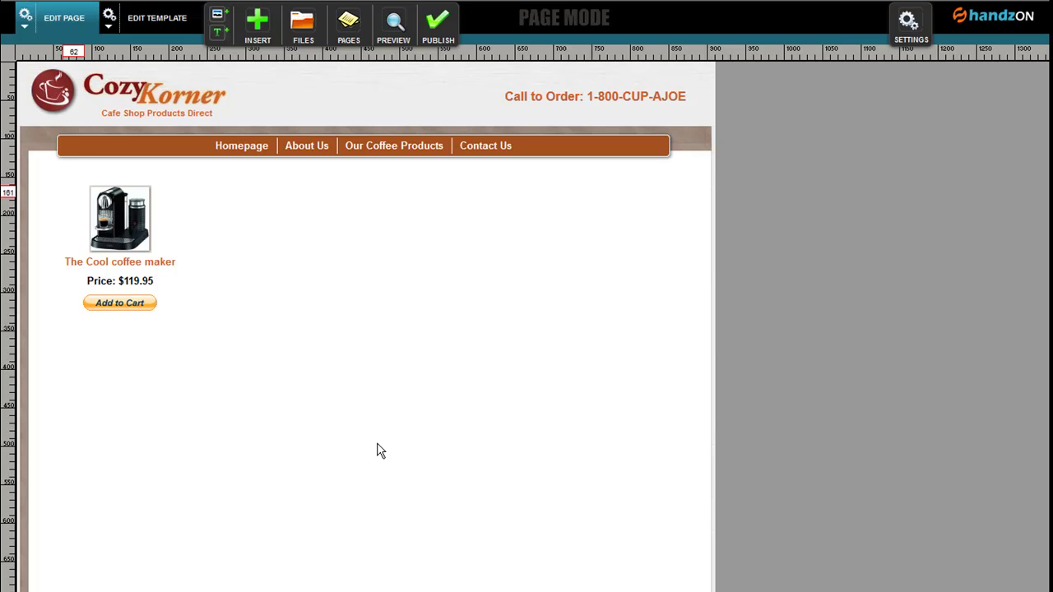
- Add a new product to the list and choose the latte image for it
{"action": "double_click", "coordinate": [206, 254]}
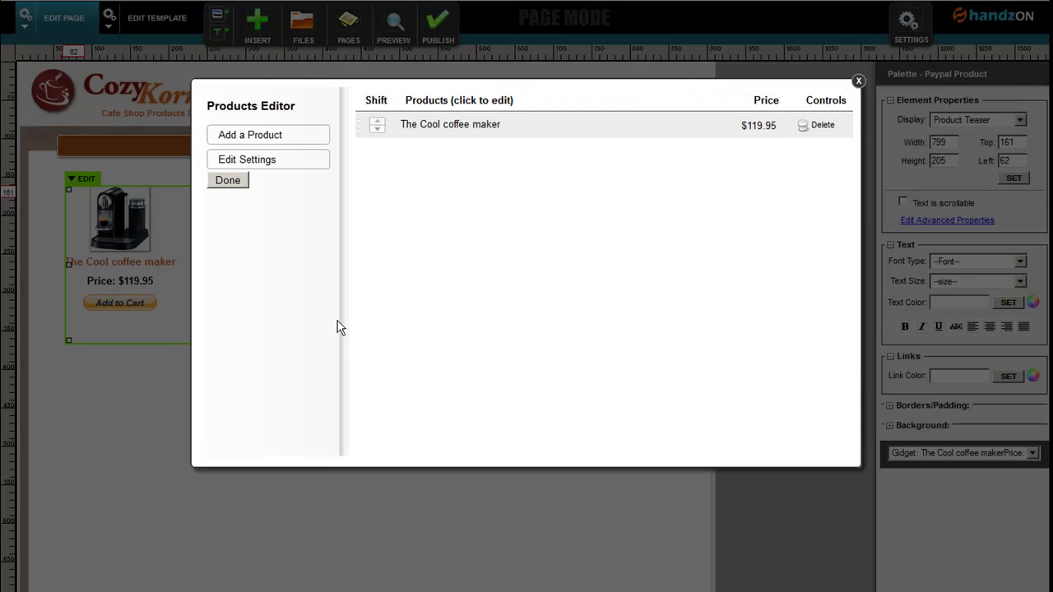
{"action": "left_click", "coordinate": [269, 136]}
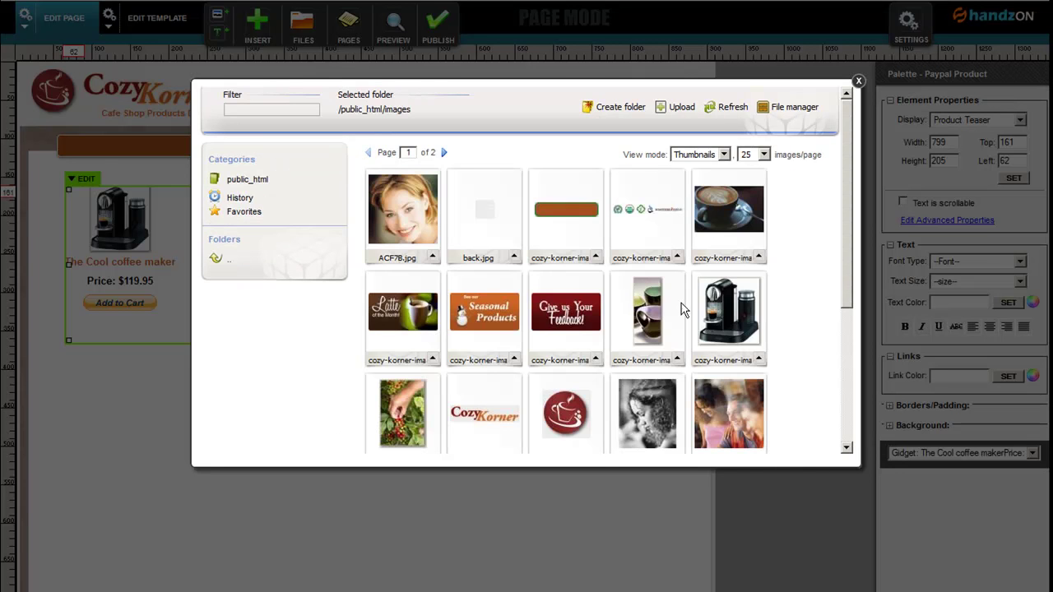
{"action": "scroll", "coordinate": [791, 299], "scroll_direction": "down", "scroll_amount": 2}
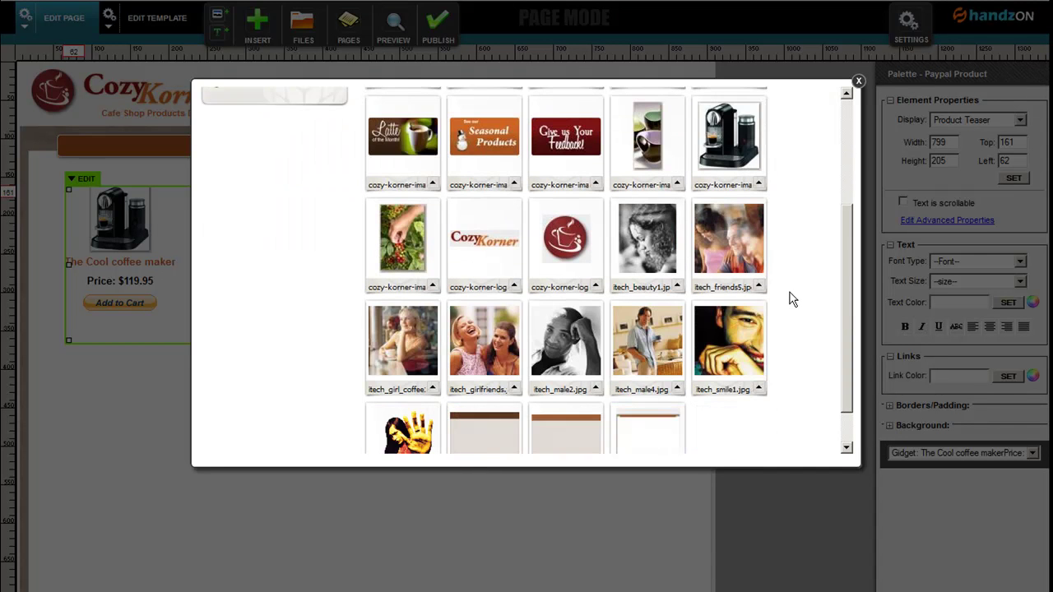
{"action": "scroll", "coordinate": [792, 299], "scroll_direction": "down", "scroll_amount": 1}
{"action": "scroll", "coordinate": [792, 299], "scroll_direction": "up", "scroll_amount": 5}
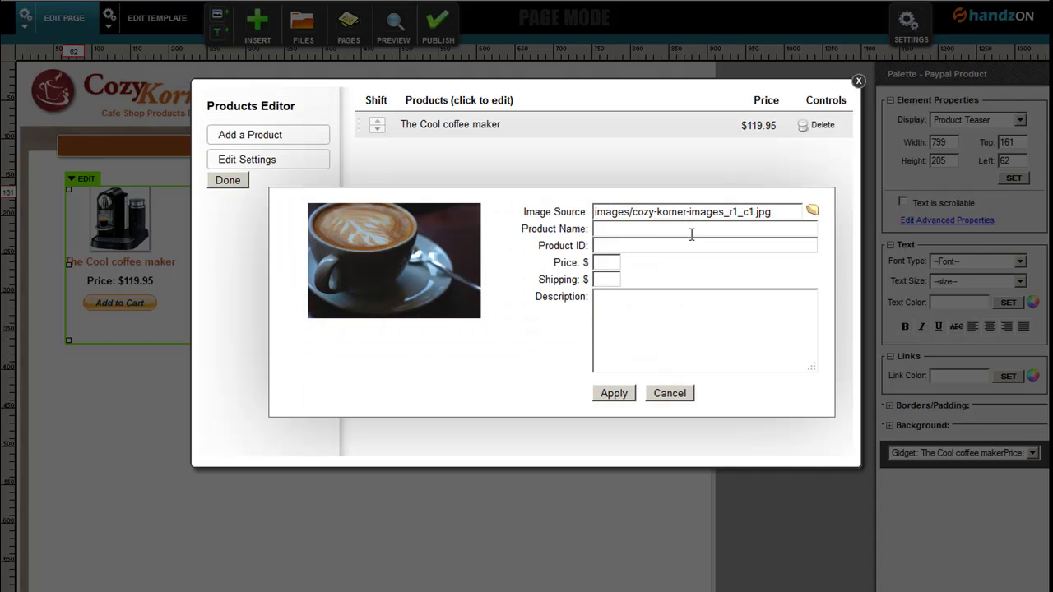
- Fill in 'Cup of coffee', ID 12457, price $5.99, shipping 2.00 and a description, then apply
{"action": "type", "text": "Cup of coffee"}
{"action": "left_click", "coordinate": [639, 245]}
{"action": "type", "text": "12457"}
{"action": "left_click", "coordinate": [612, 262]}
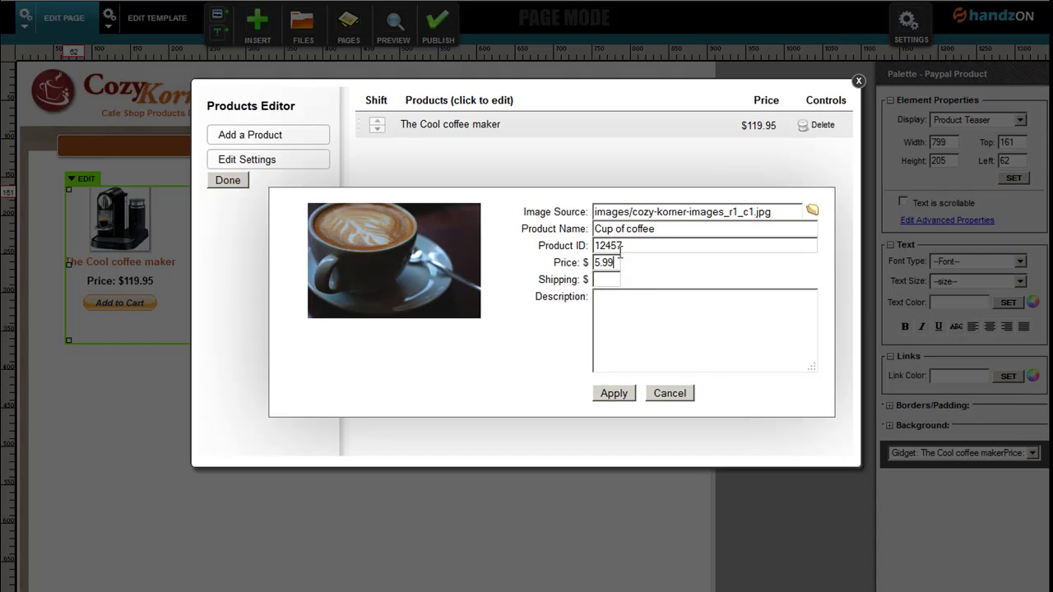
{"action": "key", "text": "Tab"}
{"action": "type", "text": "2.00"}
{"action": "type", "text": "p of "}
{"action": "type", "text": "coffee"}
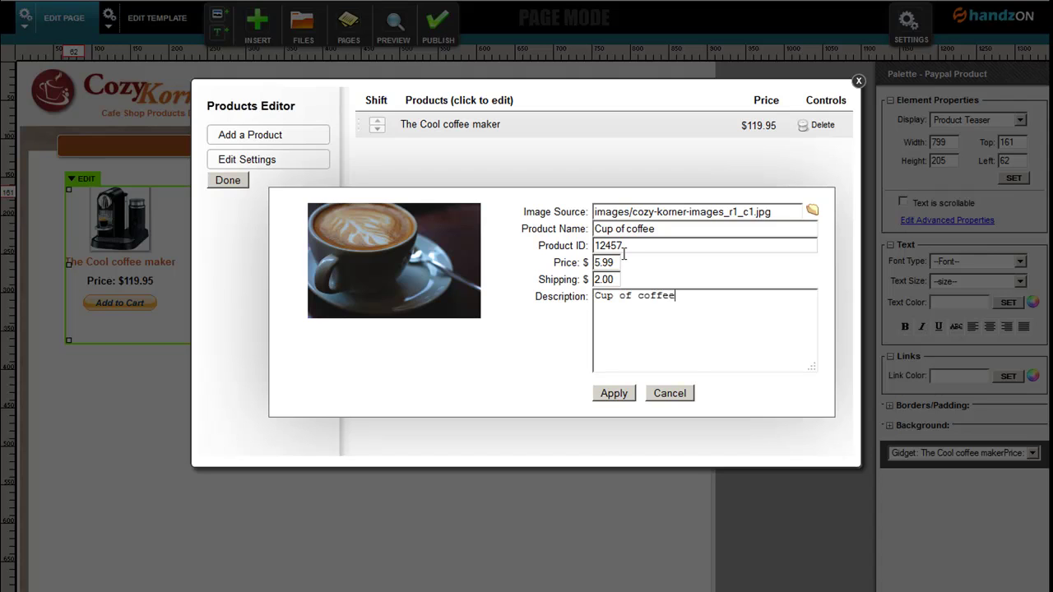
{"action": "left_click", "coordinate": [614, 394]}
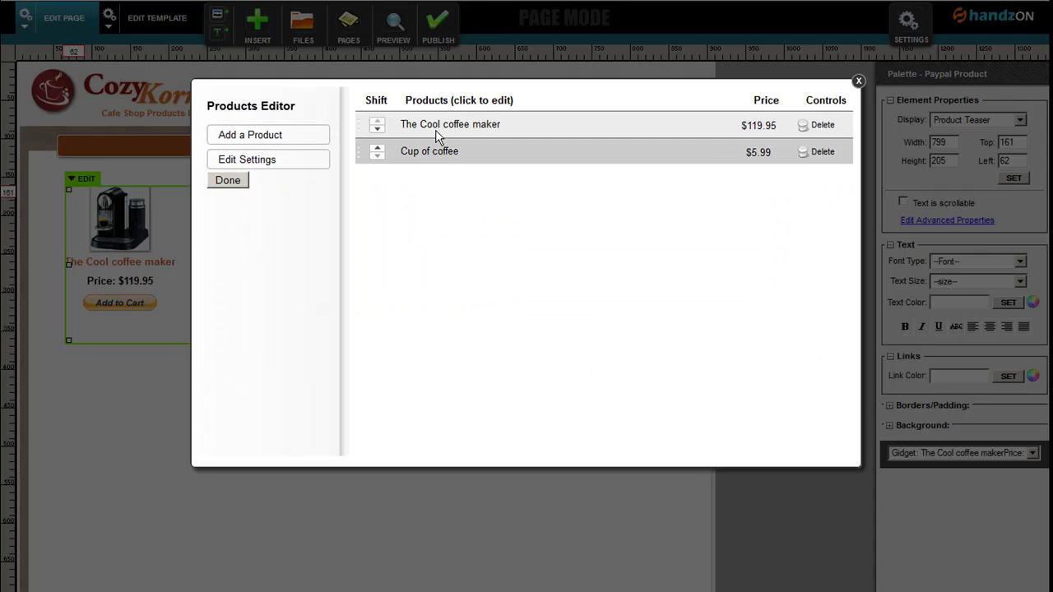
- Add a third product with the coffee berries image, named 'Coffee Beans'
{"action": "left_click", "coordinate": [272, 141]}
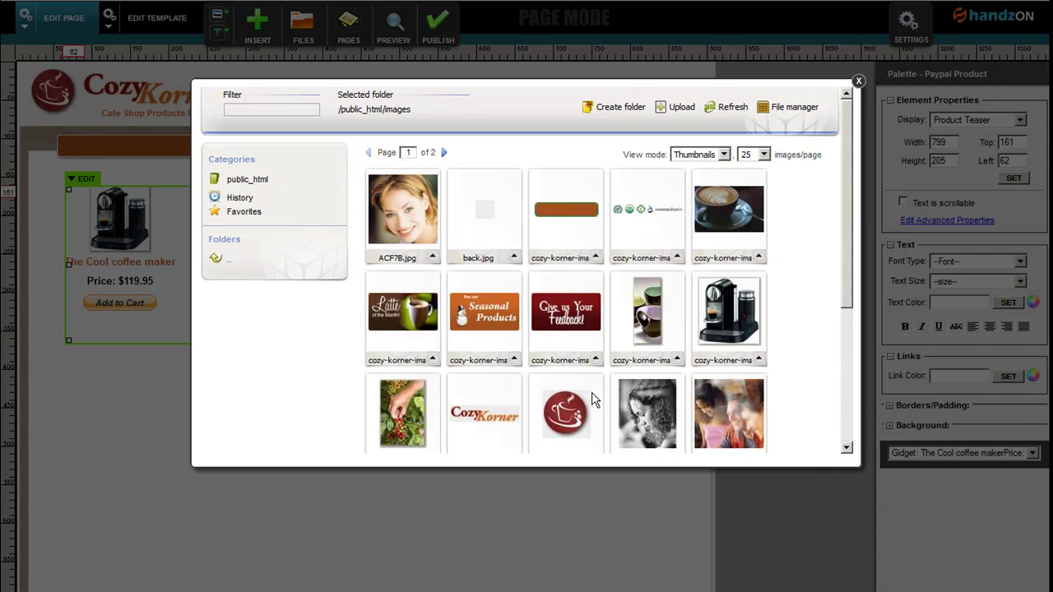
{"action": "left_click", "coordinate": [403, 417]}
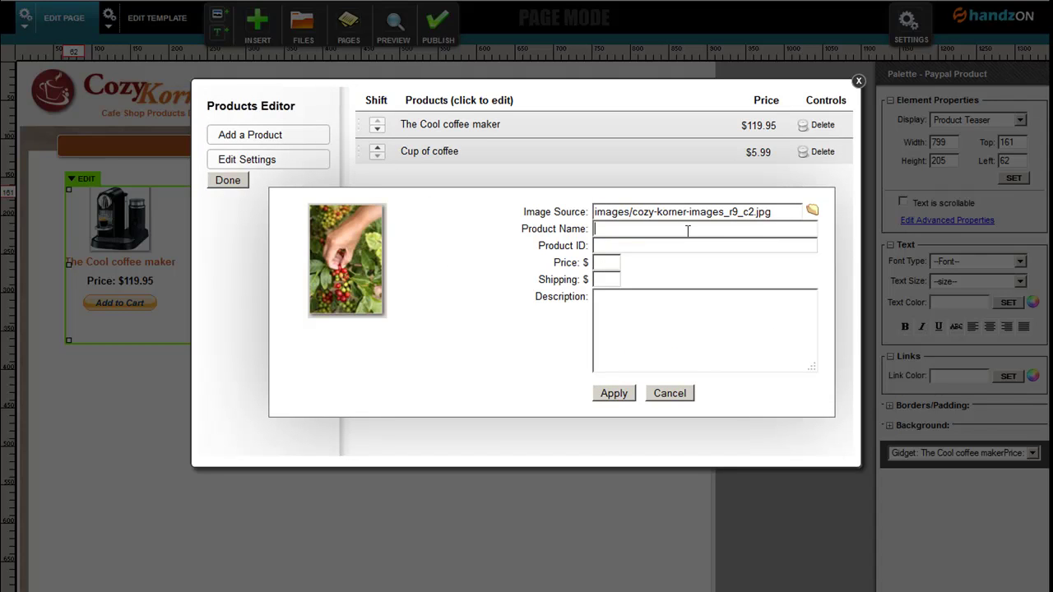
{"action": "type", "text": "Coffee Beand"}
{"action": "key", "text": "BackSpace"}
{"action": "key", "text": "BackSpace"}
- Enter ID 12458, price $3.99, shipping 2.00 and a description, then apply
{"action": "left_click", "coordinate": [679, 246]}
{"action": "type", "text": "124"}
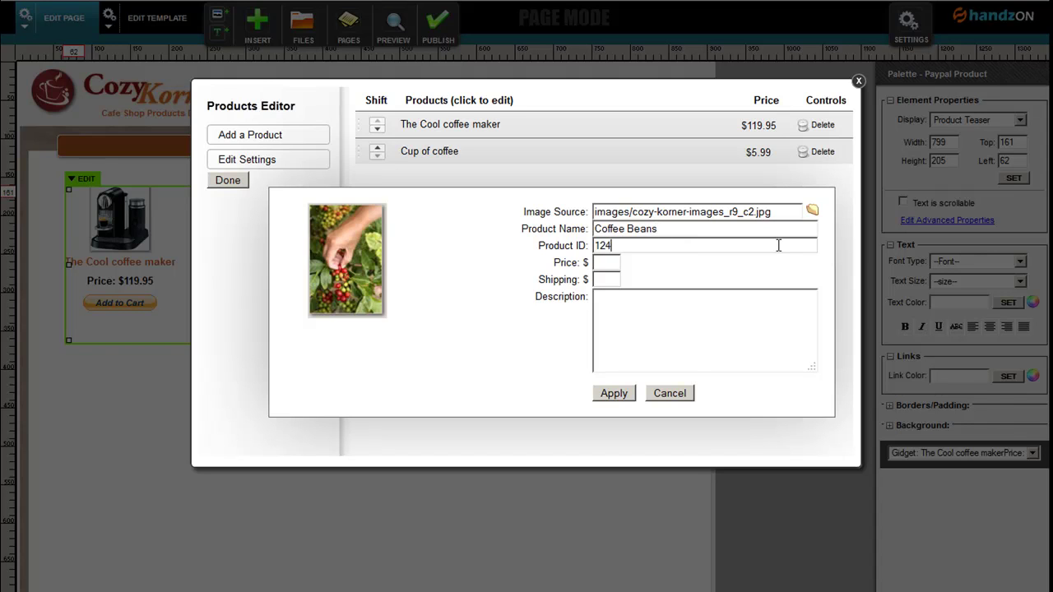
{"action": "type", "text": "58"}
{"action": "key", "text": "Tab"}
{"action": "type", "text": "3.99"}
{"action": "left_click", "coordinate": [610, 279]}
{"action": "type", "text": "2.00"}
{"action": "key", "text": "Tab"}
{"action": "type", "text": "Bea"}
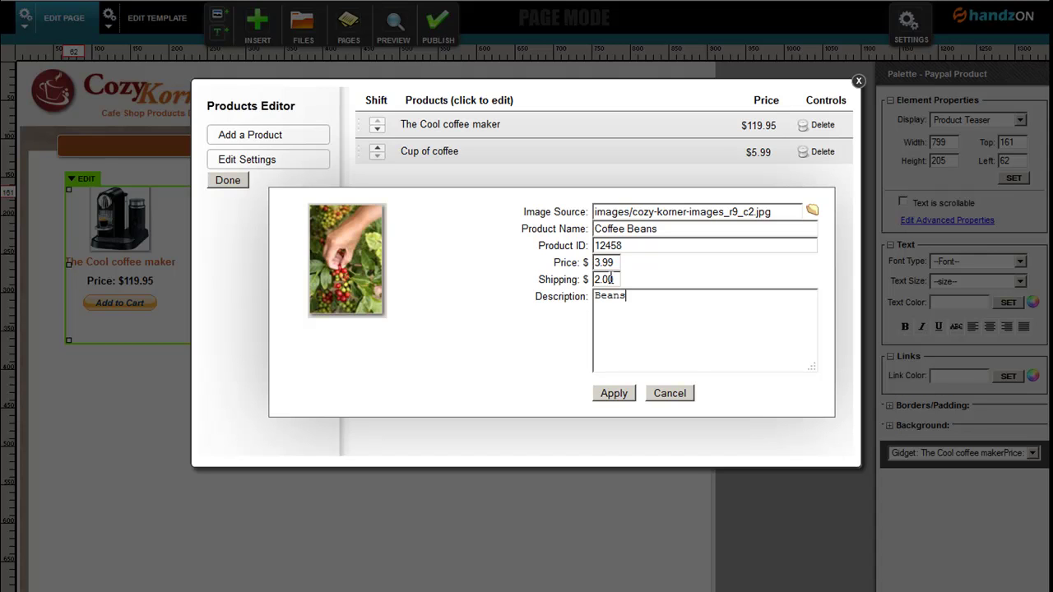
{"action": "left_click", "coordinate": [613, 394]}
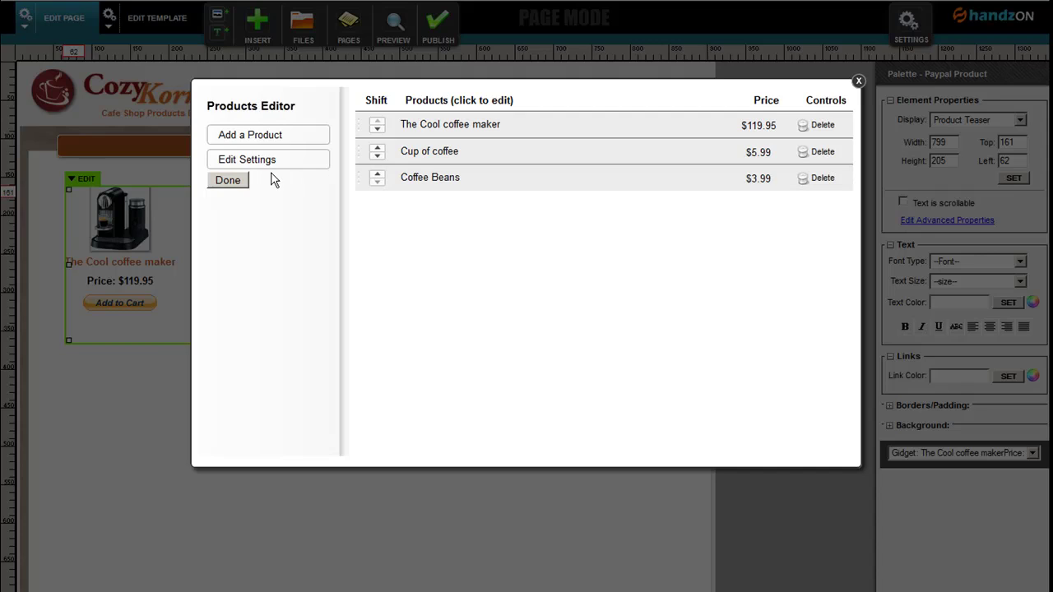
- Close the editor and switch the product block's display to the stacked details list
{"action": "left_click", "coordinate": [230, 180]}
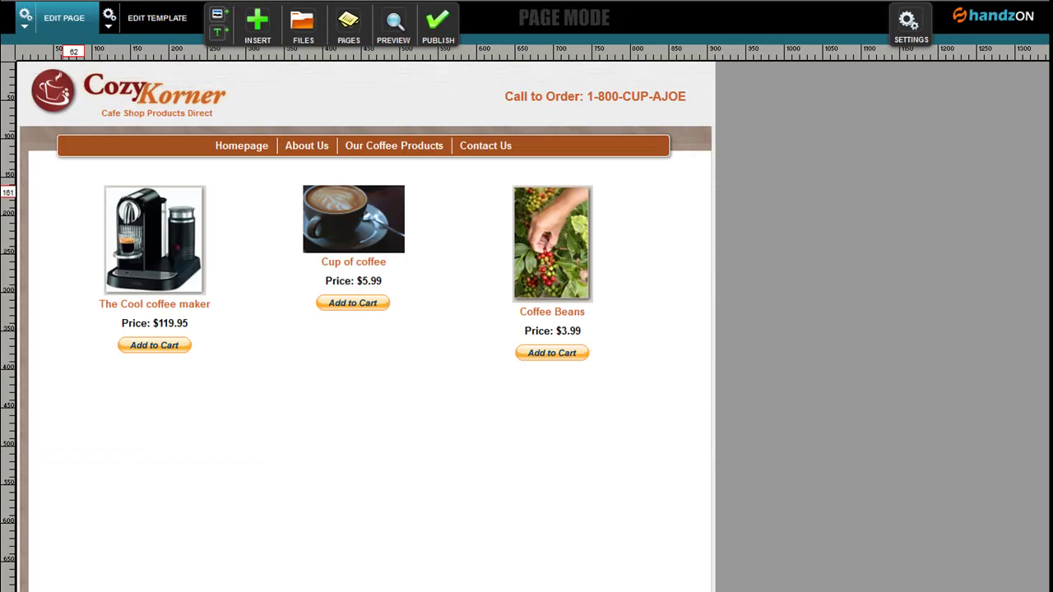
{"action": "left_click", "coordinate": [453, 379]}
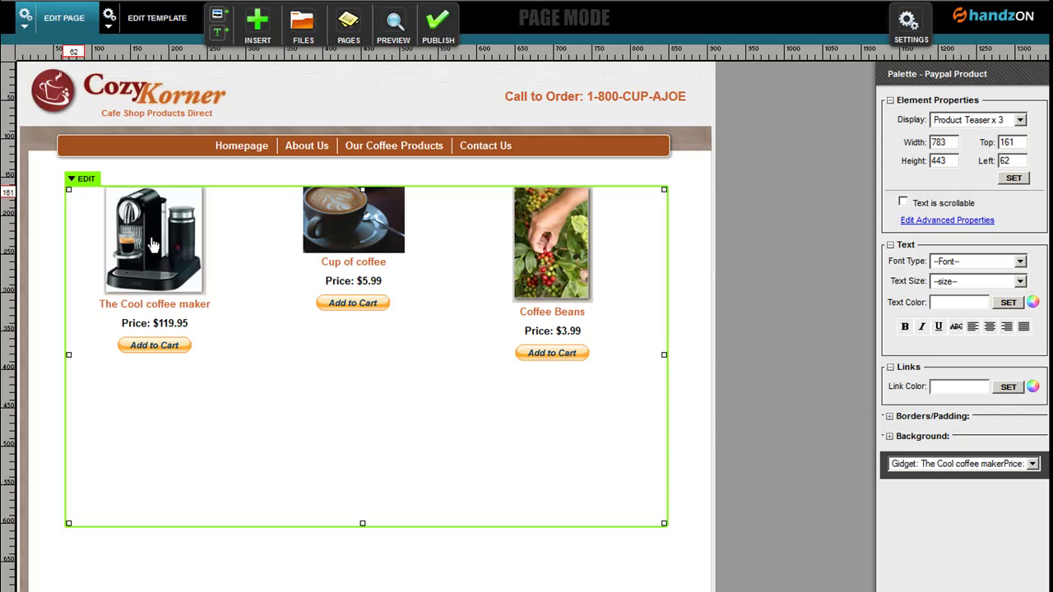
{"action": "left_click", "coordinate": [997, 122]}
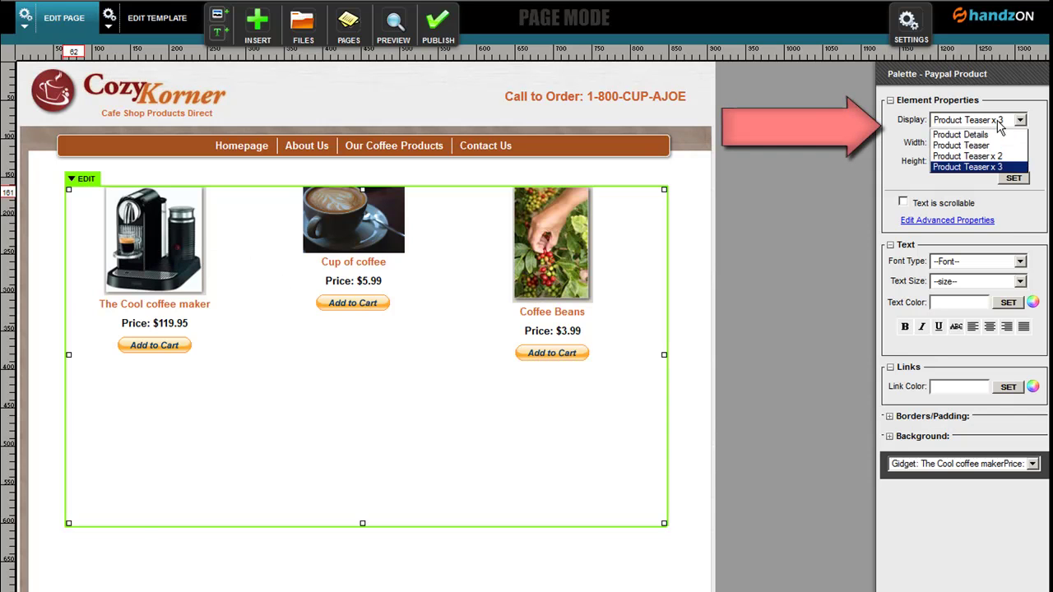
{"action": "left_click", "coordinate": [987, 135]}
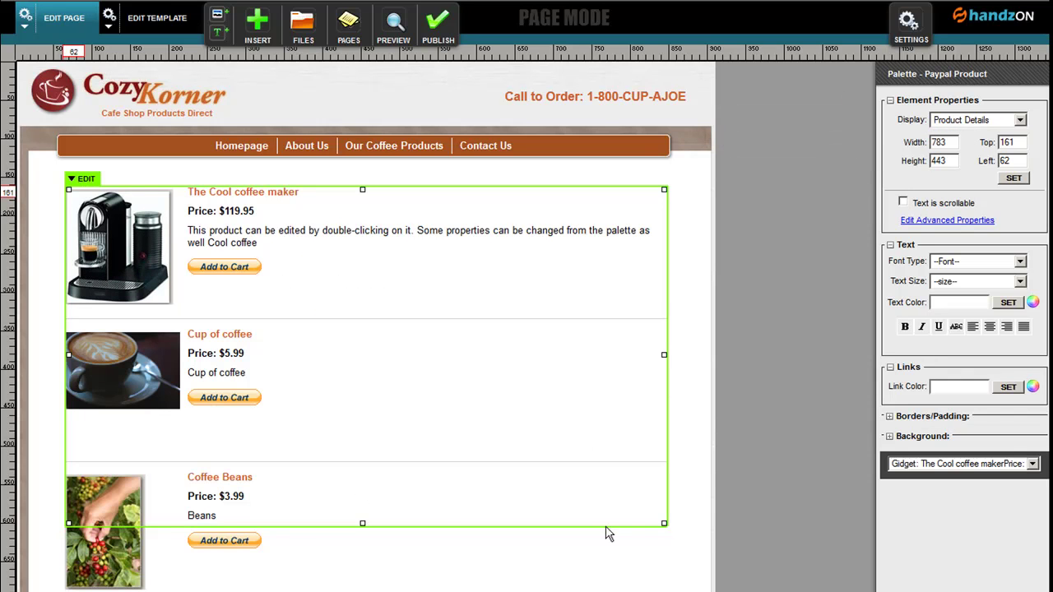
- Resize the product list block to about 774 px wide and deselect it
{"action": "left_click_drag", "start_coordinate": [663, 524], "coordinate": [366, 591]}
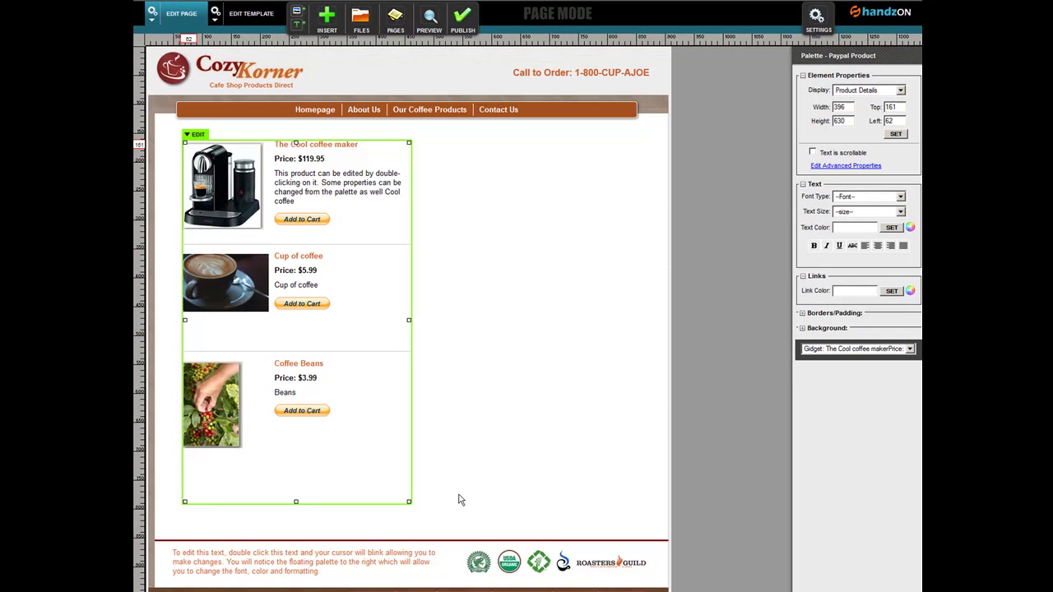
{"action": "left_click_drag", "start_coordinate": [461, 500], "coordinate": [628, 476]}
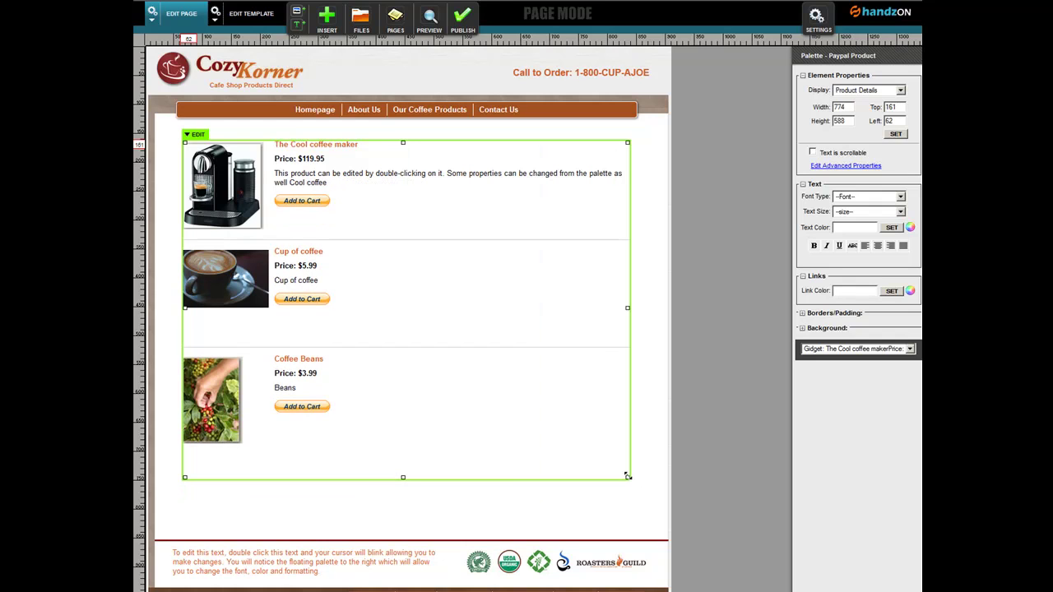
{"action": "left_click", "coordinate": [681, 352]}
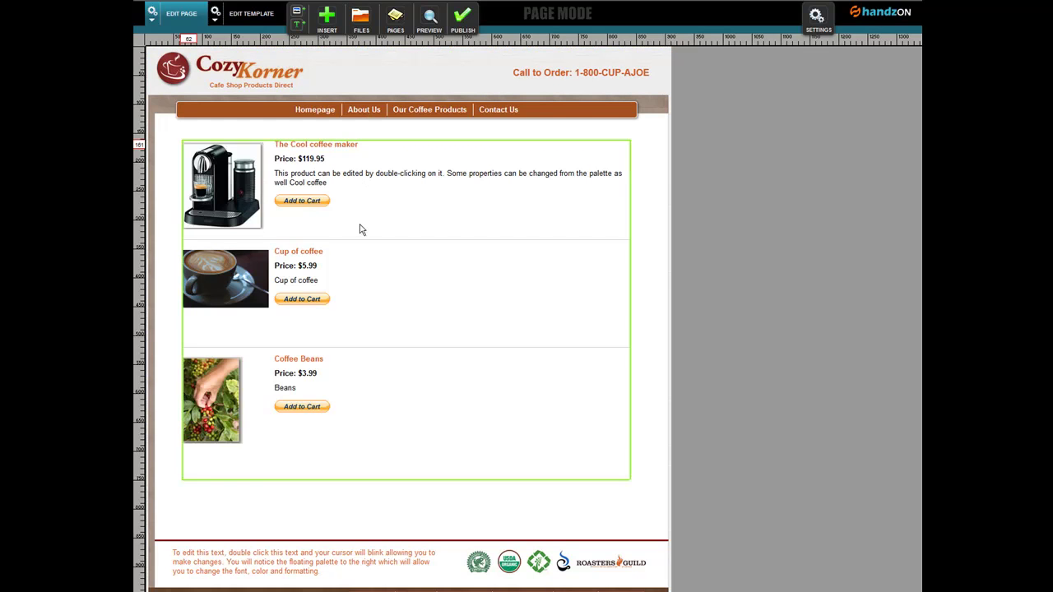
- Publish the Cozy Korner page with its widened three-product list and close the completion notice
{"action": "left_click", "coordinate": [463, 21]}
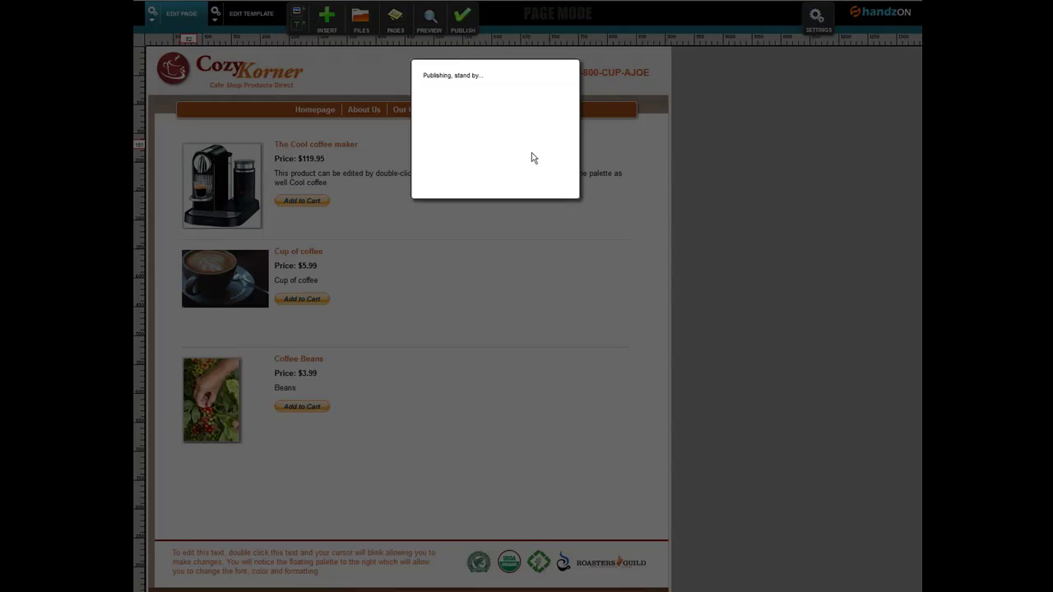
{"action": "left_click", "coordinate": [496, 94]}
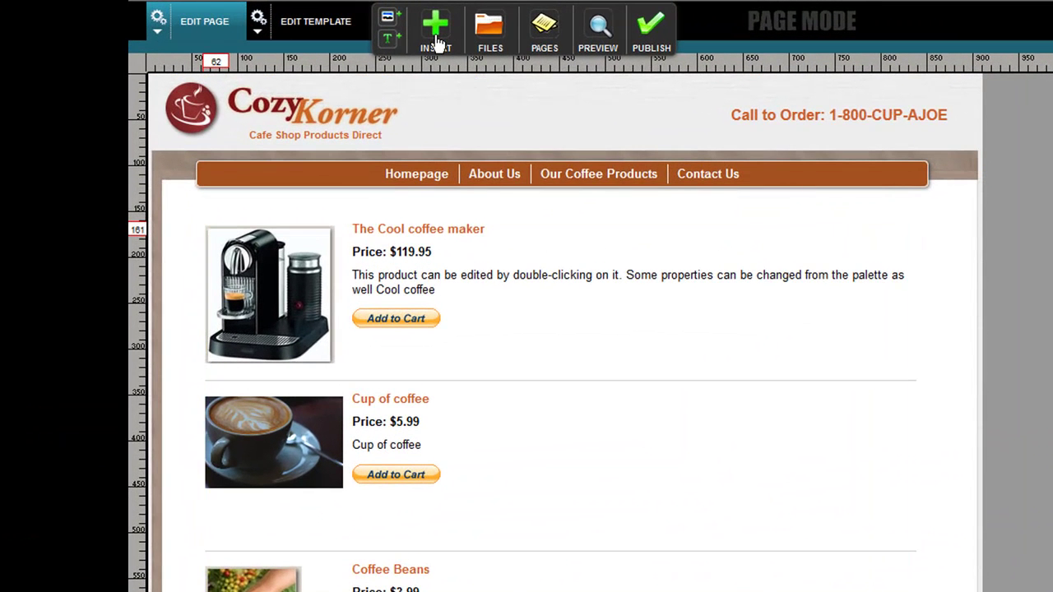
- Place a View Cart button at the top right above the three products, then preview the page
{"action": "left_click", "coordinate": [436, 33]}
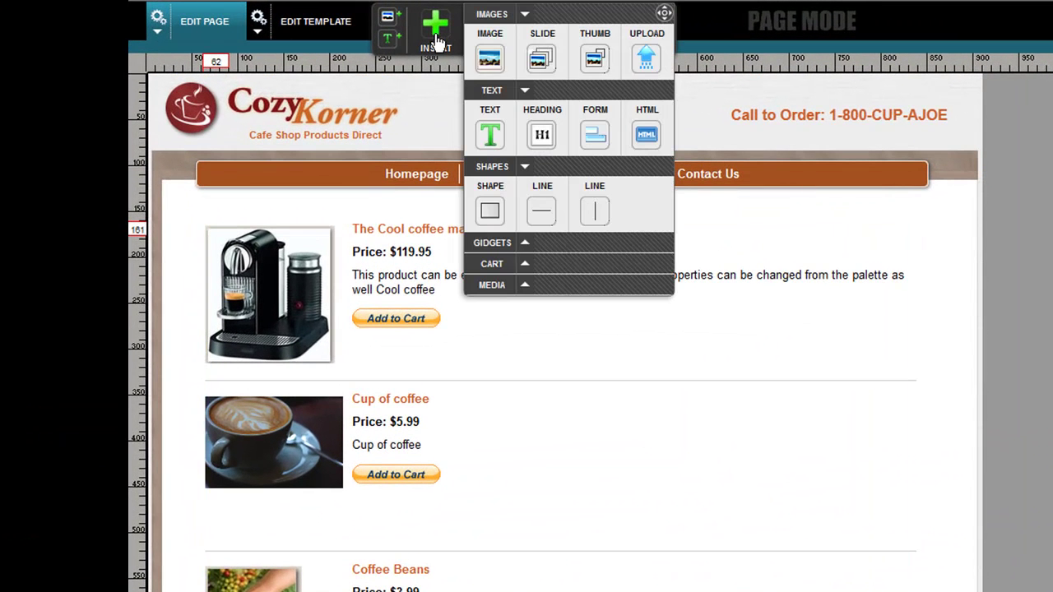
{"action": "left_click", "coordinate": [500, 265]}
{"action": "left_click", "coordinate": [542, 313]}
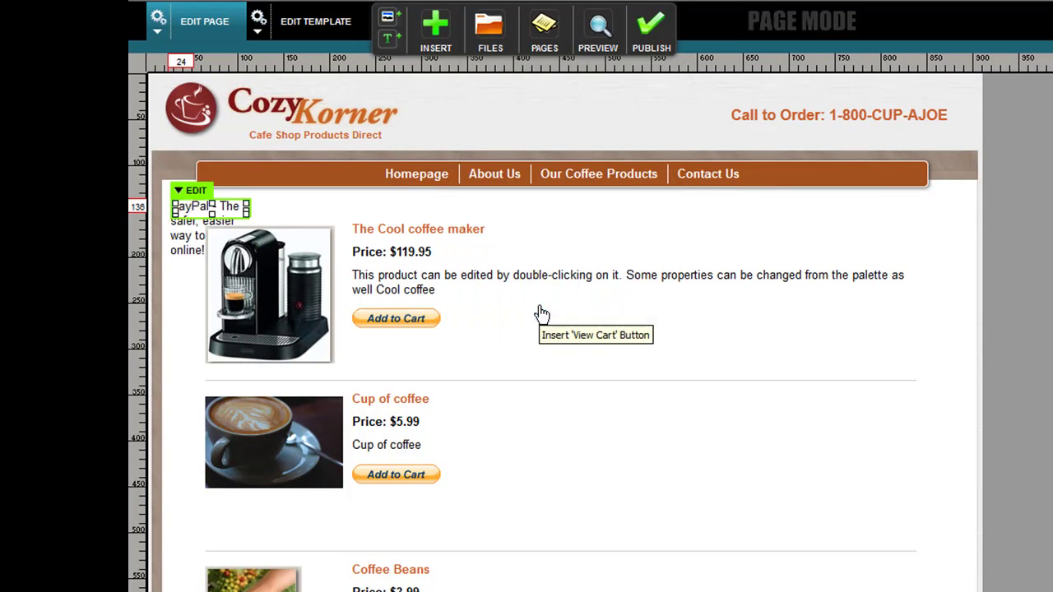
{"action": "left_click_drag", "start_coordinate": [227, 211], "coordinate": [860, 216]}
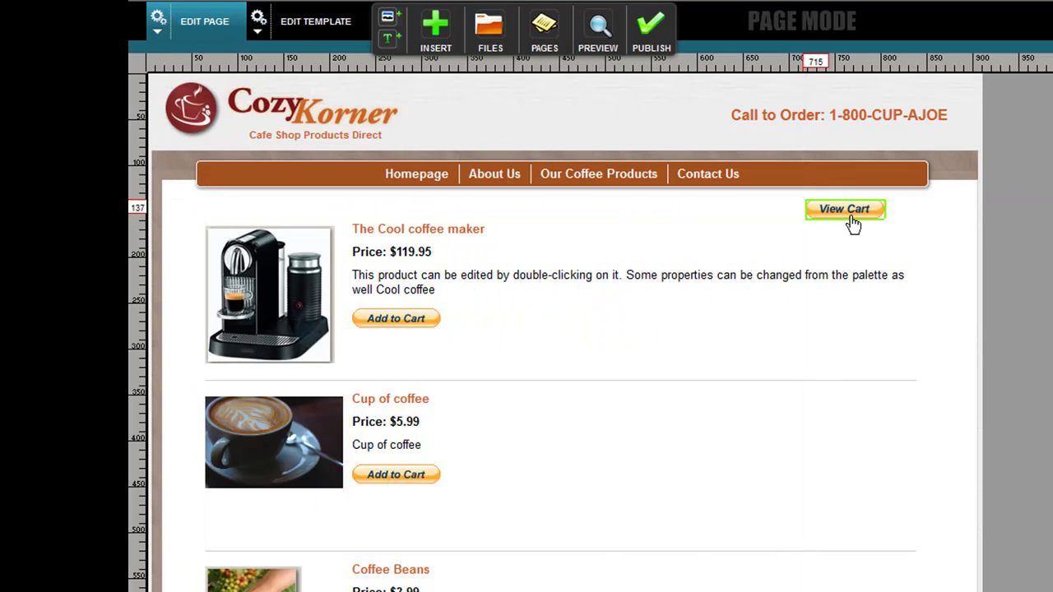
{"action": "left_click", "coordinate": [846, 224]}
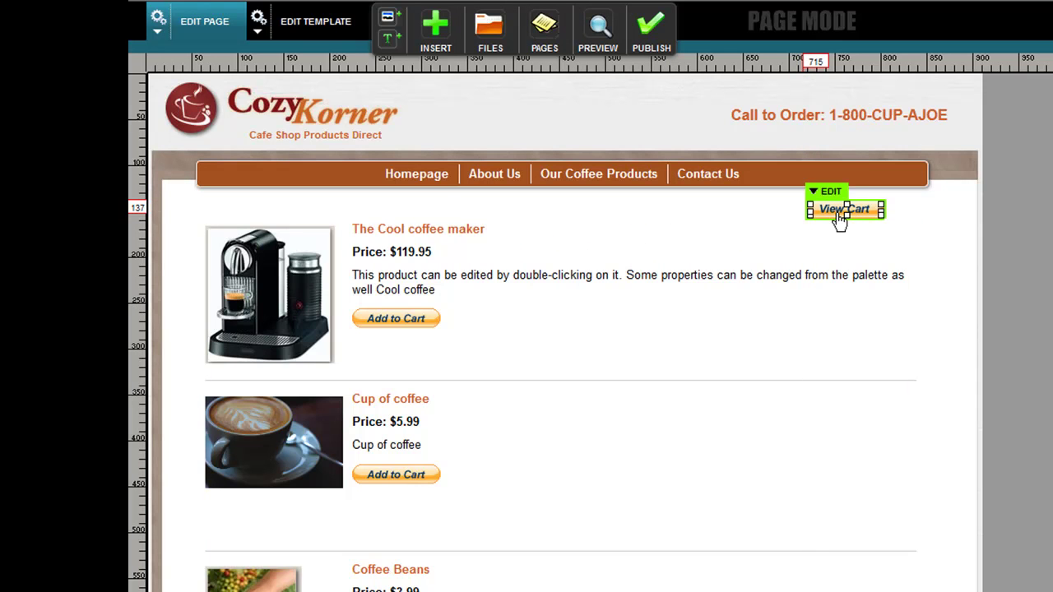
{"action": "left_click", "coordinate": [1033, 354]}
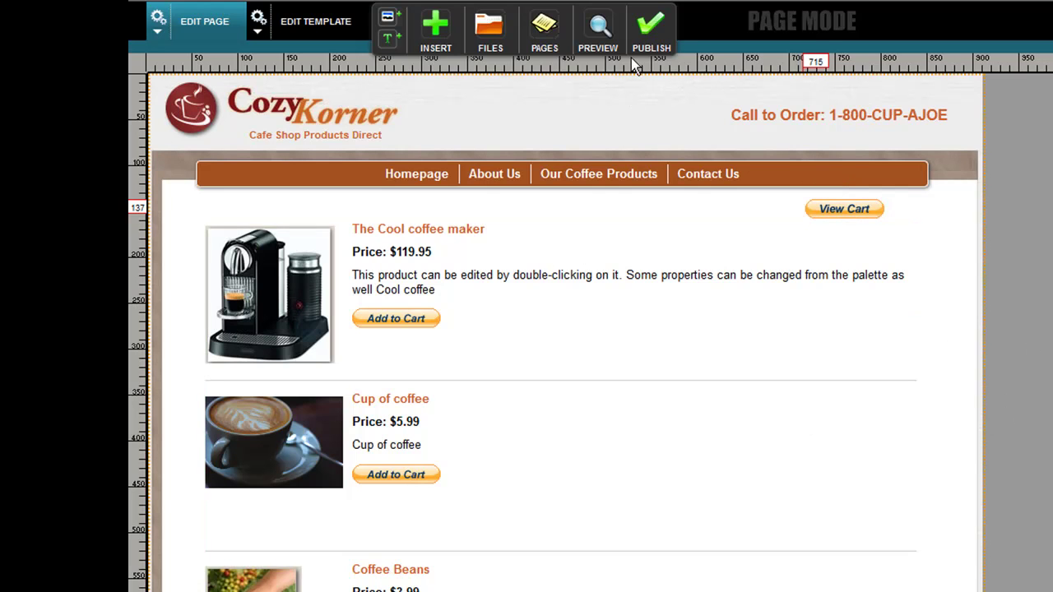
{"action": "left_click", "coordinate": [598, 31]}
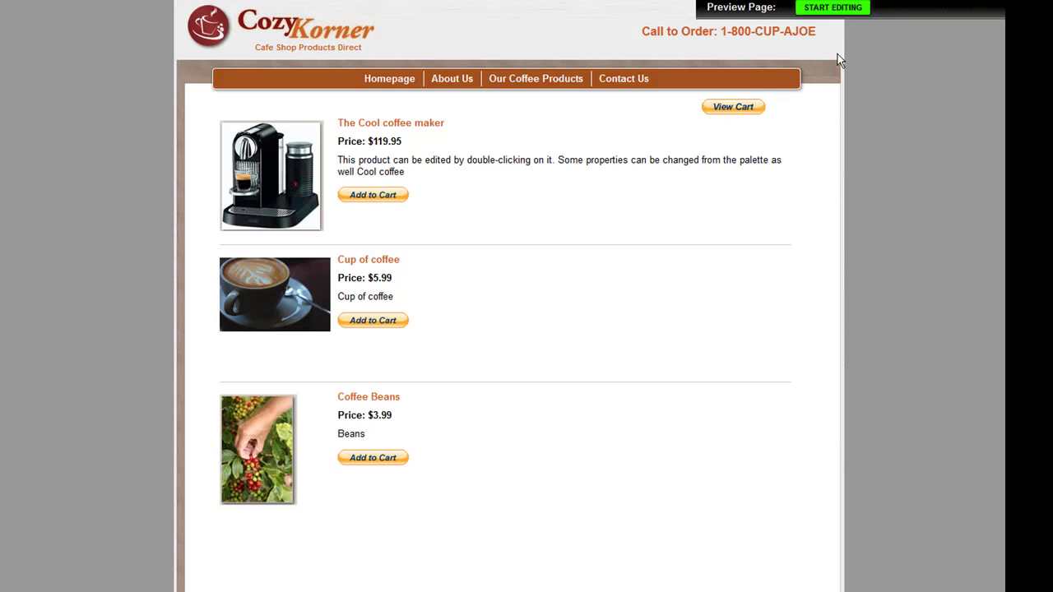
{"action": "left_click", "coordinate": [833, 10]}
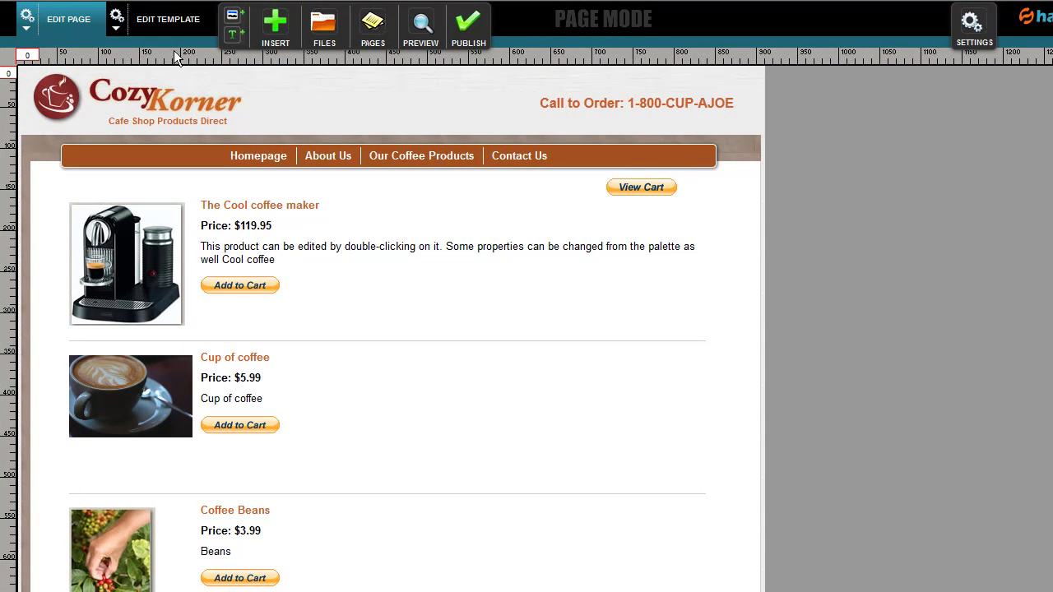
- Add a View Cart button to the right end of the template's navigation bar and publish the template
{"action": "left_click", "coordinate": [167, 27]}
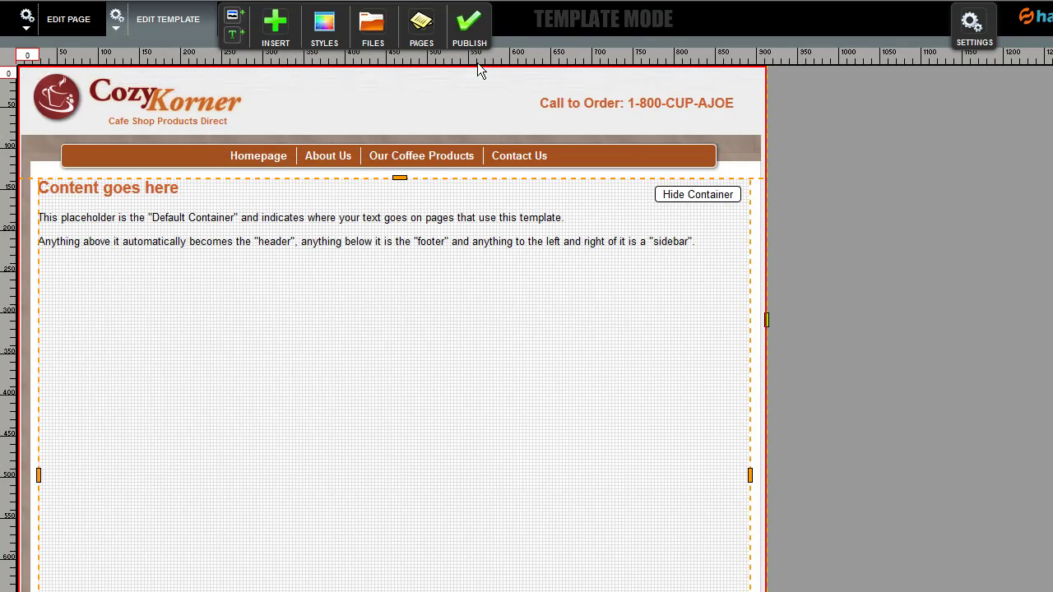
{"action": "left_click", "coordinate": [276, 25]}
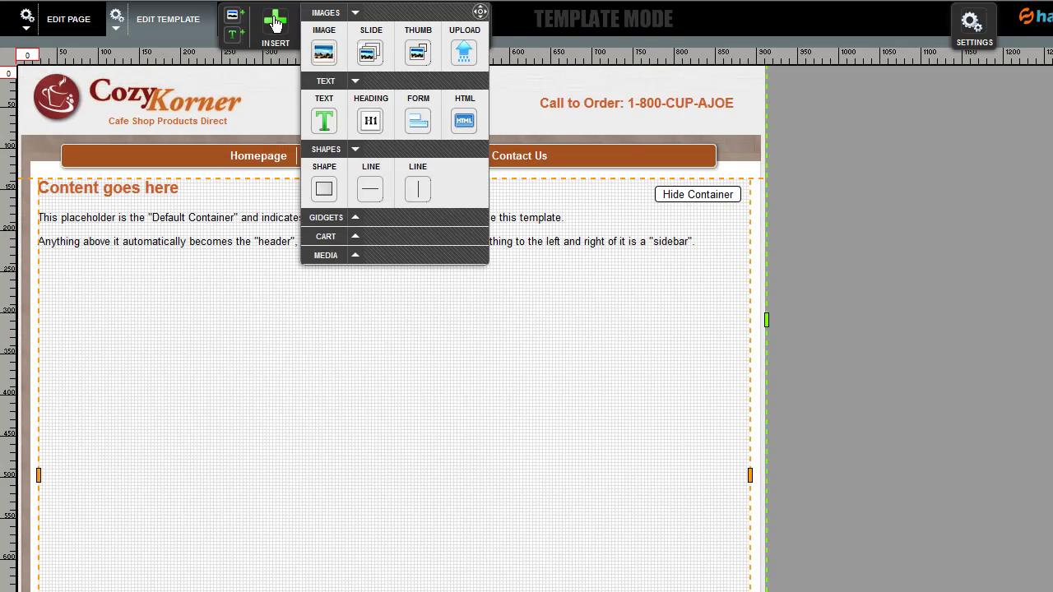
{"action": "left_click", "coordinate": [332, 237]}
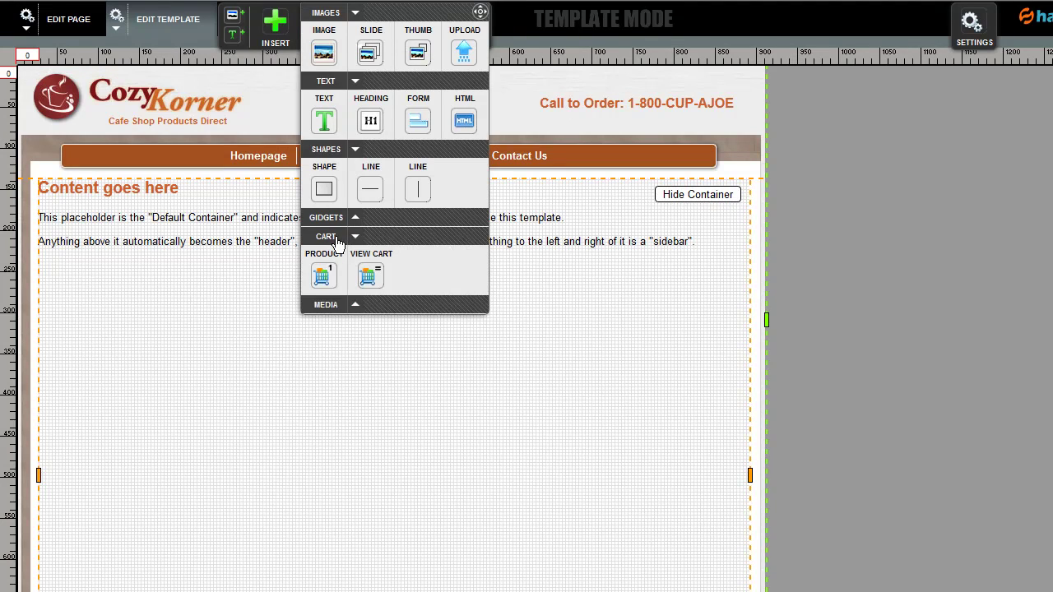
{"action": "left_click", "coordinate": [372, 280]}
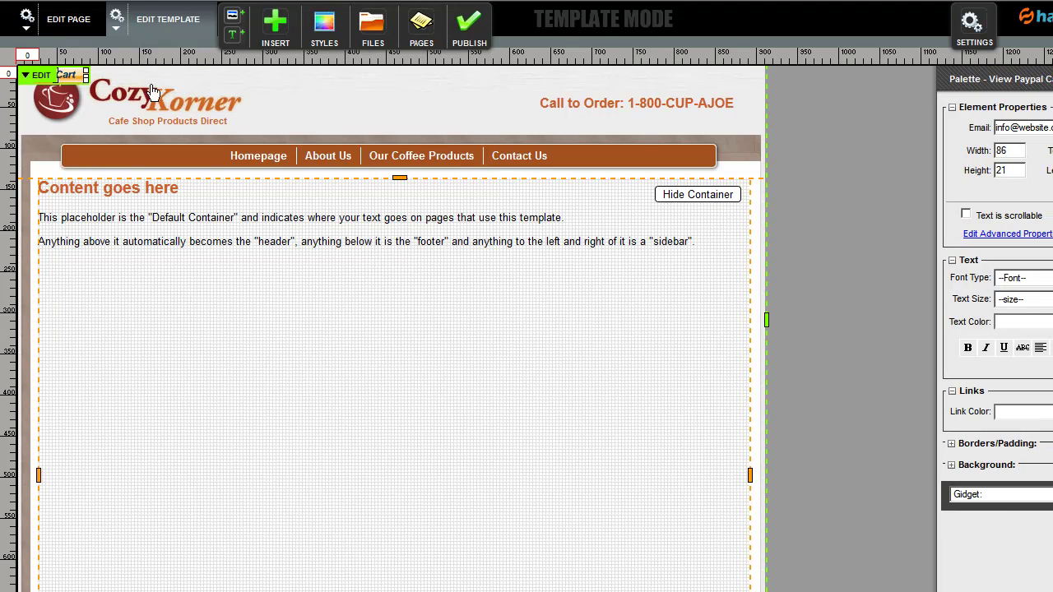
{"action": "left_click_drag", "start_coordinate": [75, 84], "coordinate": [686, 160]}
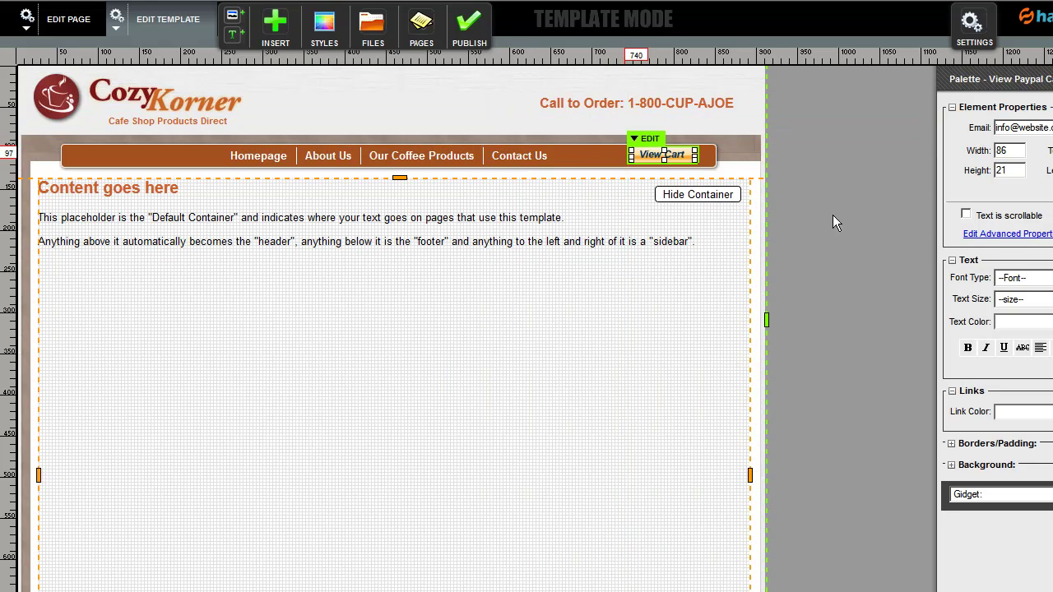
{"action": "left_click", "coordinate": [853, 316]}
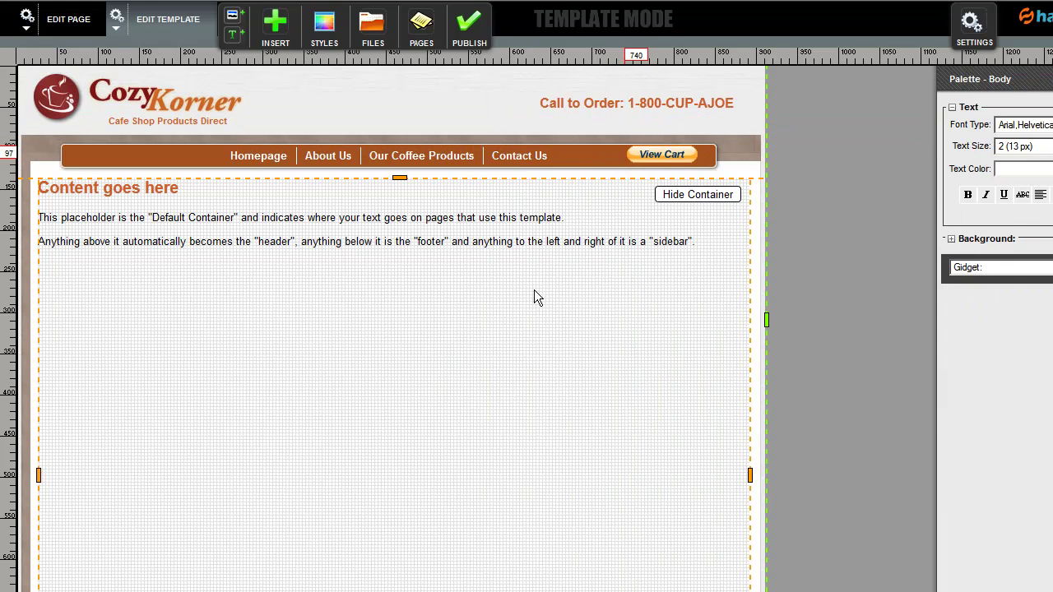
{"action": "left_click", "coordinate": [469, 25]}
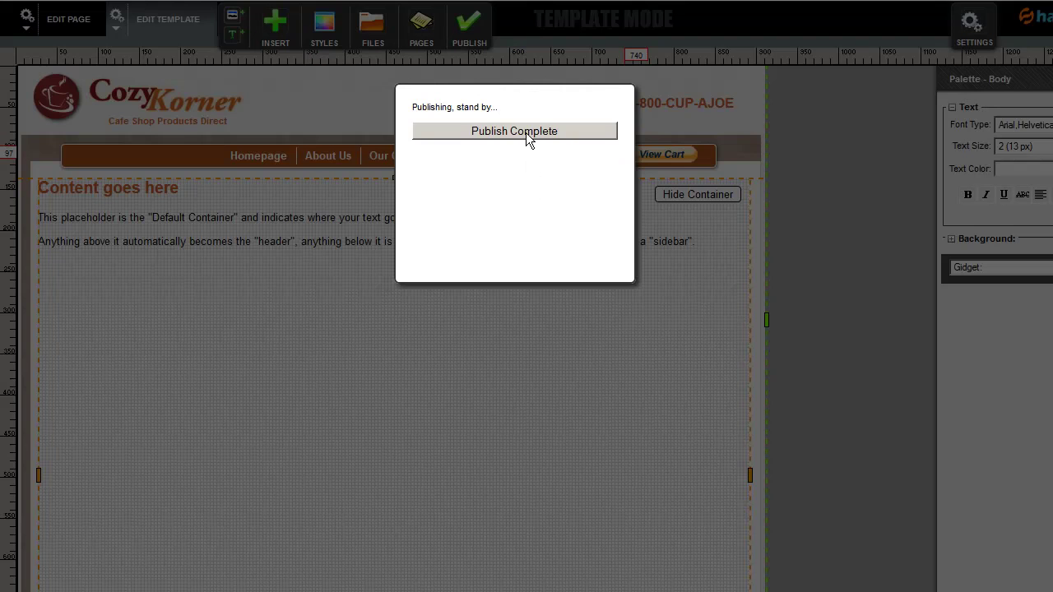
{"action": "left_click", "coordinate": [526, 132]}
- Delete the product page's duplicate View Cart button above the list, then preview the site
{"action": "left_click", "coordinate": [33, 26]}
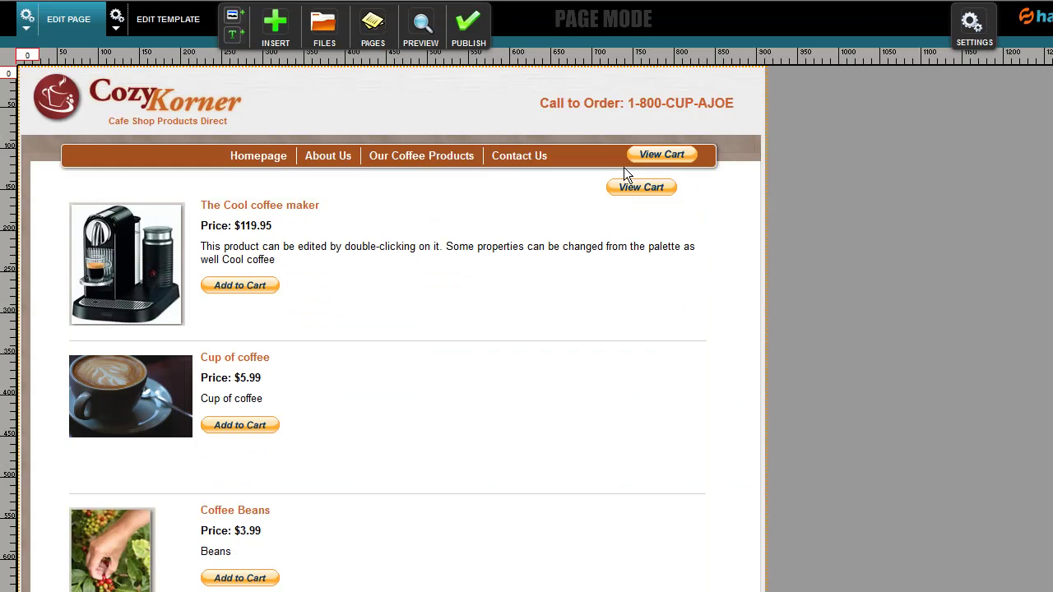
{"action": "left_click", "coordinate": [640, 188]}
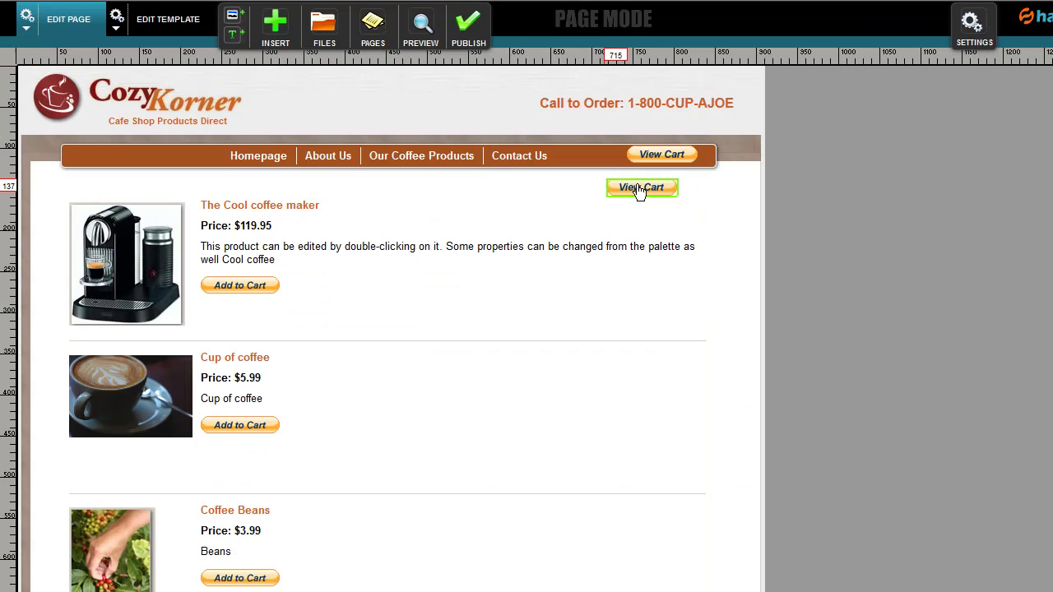
{"action": "key", "text": "Delete"}
{"action": "left_click", "coordinate": [420, 23]}
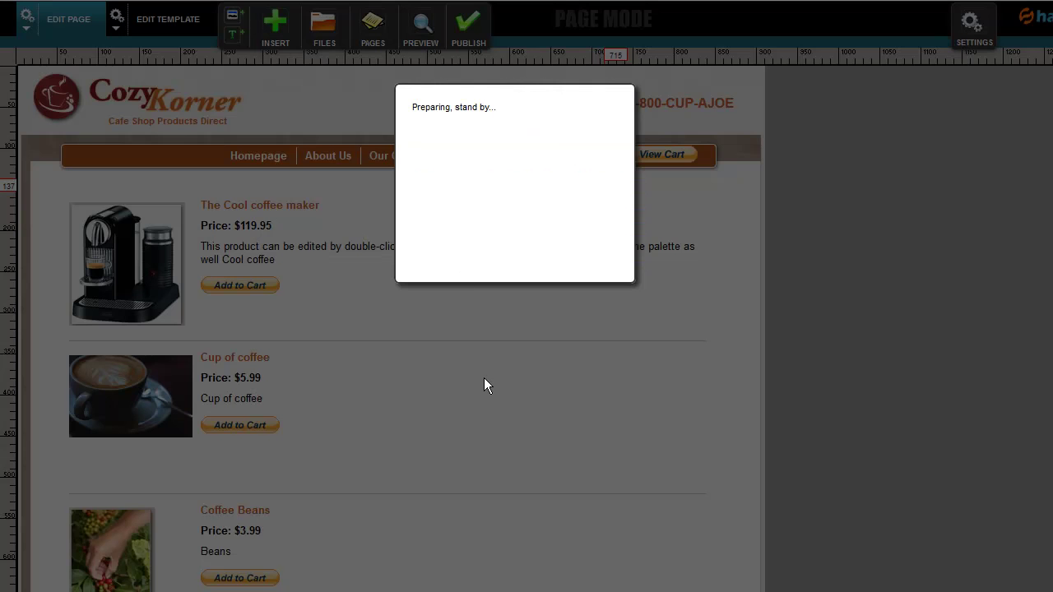